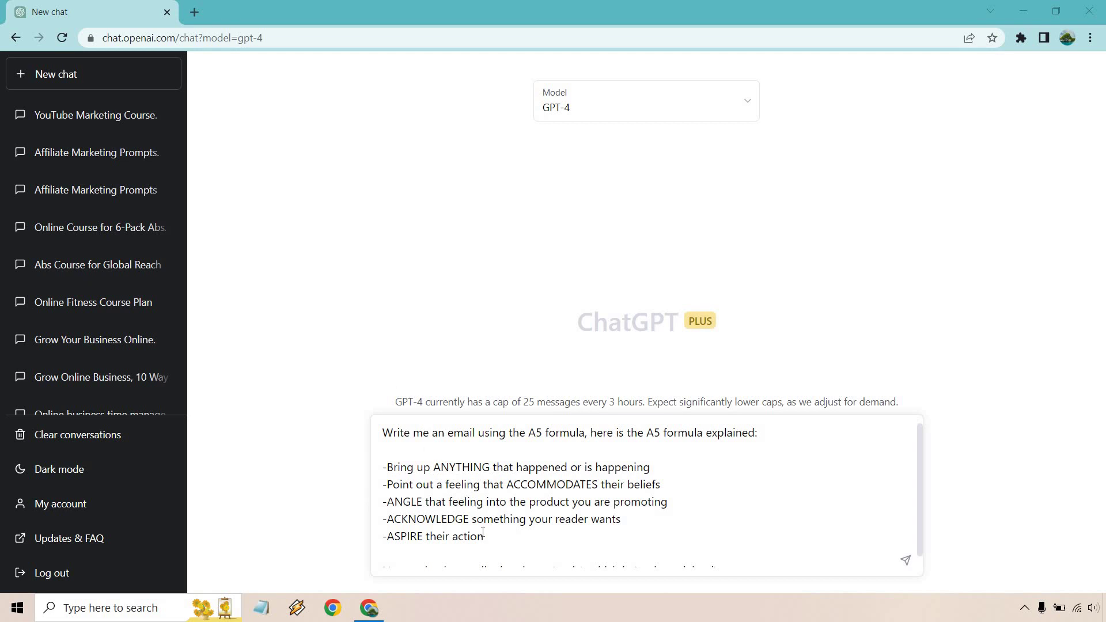
Review the drafted prompt by highlighting the five A5 formula steps and the placeholder topic line.
{"action": "left_click_drag", "start_coordinate": [483, 536], "coordinate": [383, 467]}
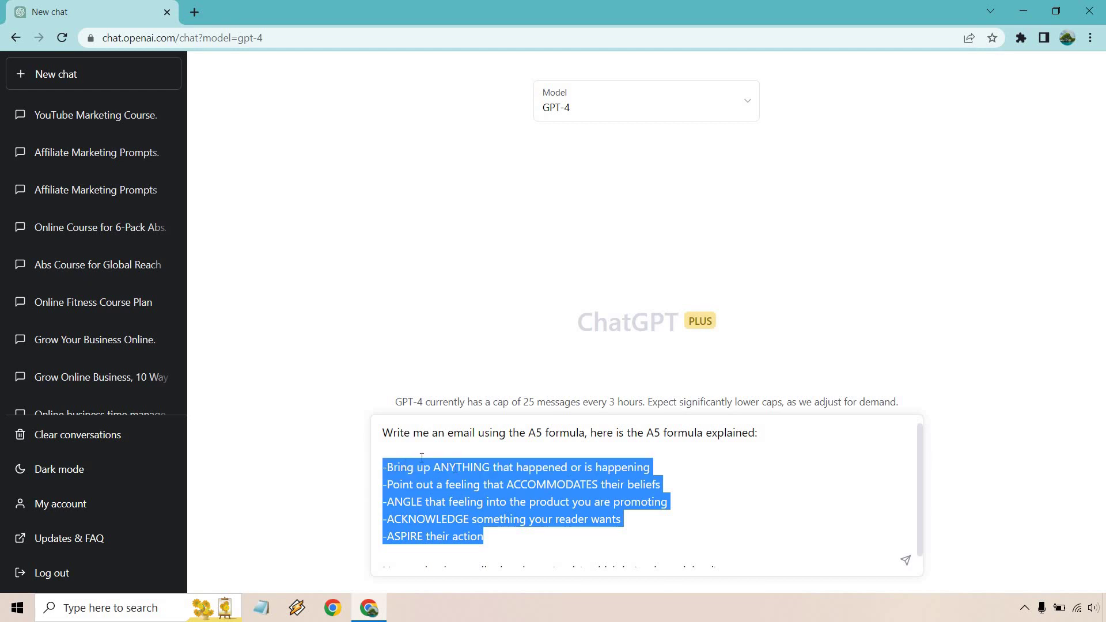
{"action": "left_click", "coordinate": [656, 481]}
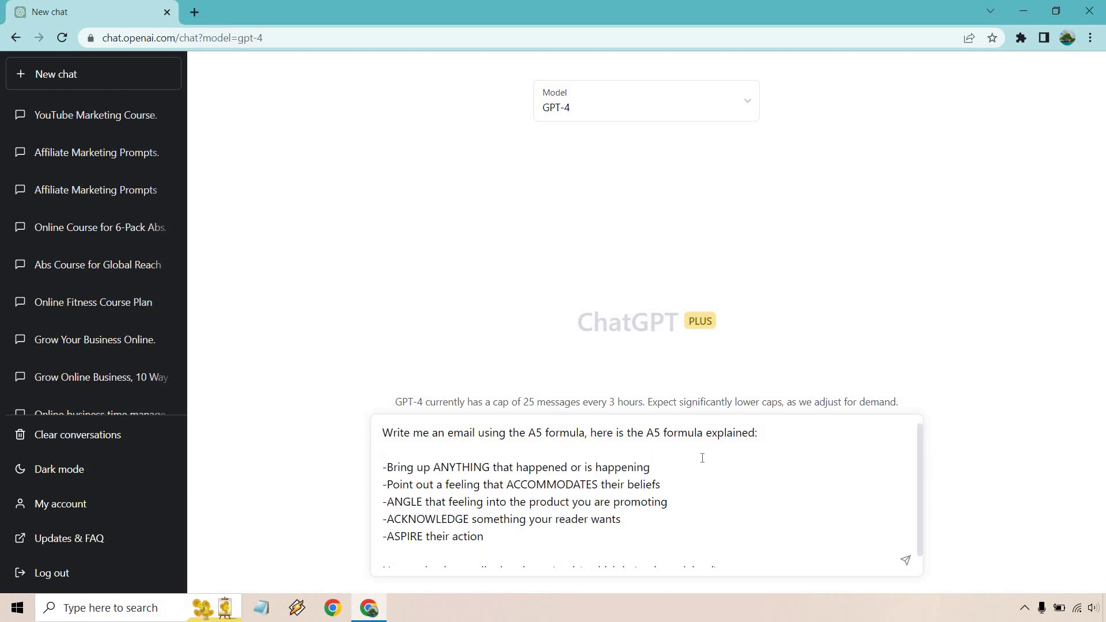
{"action": "scroll", "coordinate": [686, 503], "scroll_direction": "down", "scroll_amount": 1}
{"action": "triple_click", "coordinate": [626, 553]}
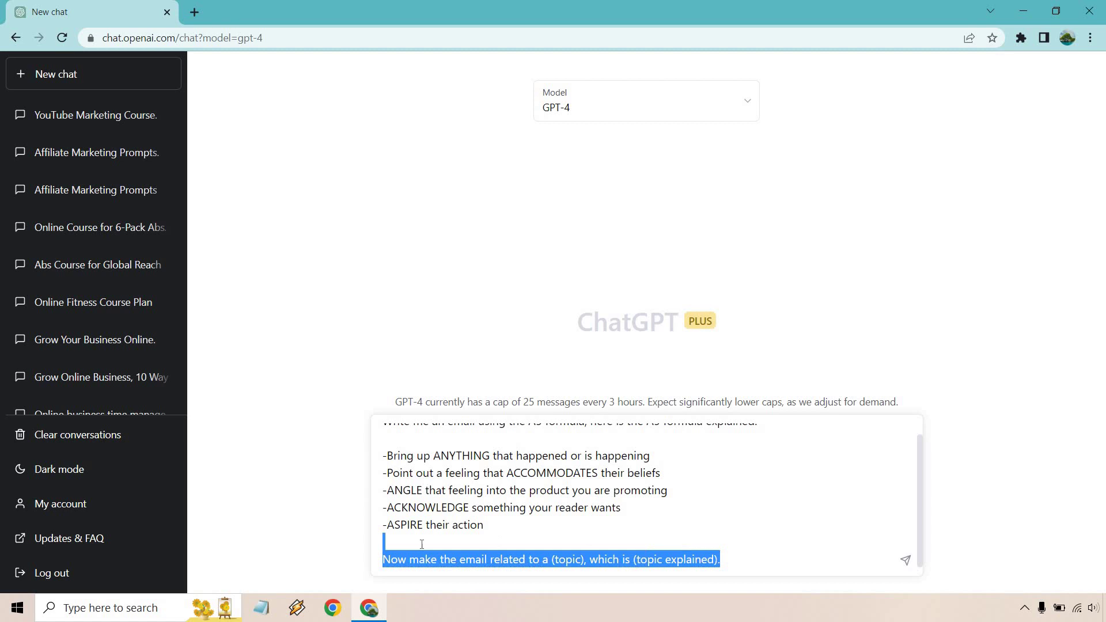
{"action": "left_click", "coordinate": [529, 529]}
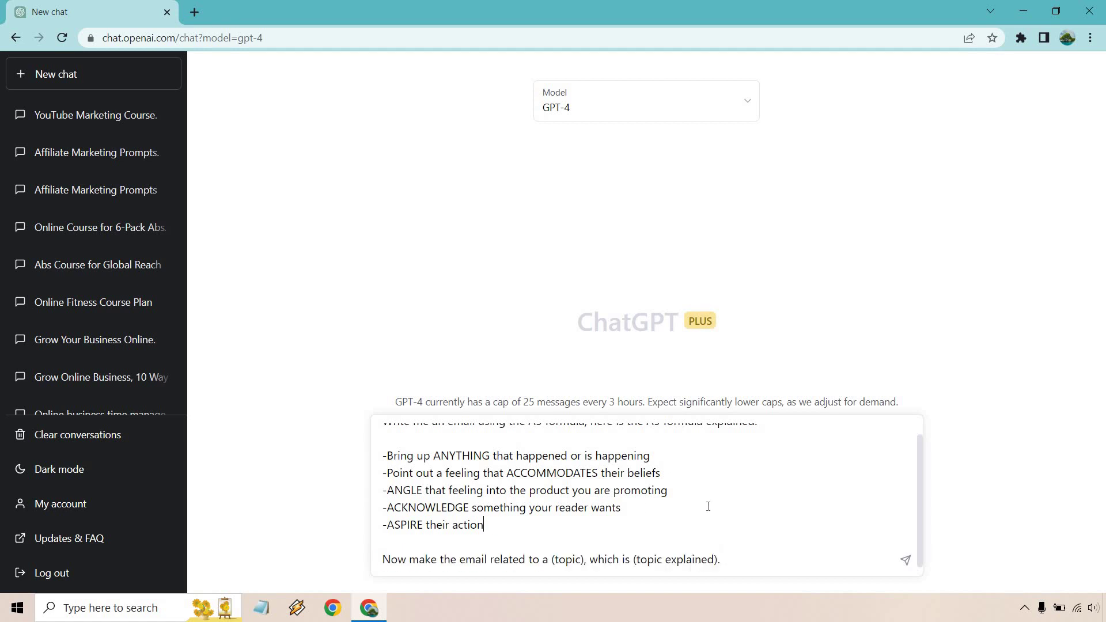
{"action": "scroll", "coordinate": [710, 506], "scroll_direction": "up", "scroll_amount": 1}
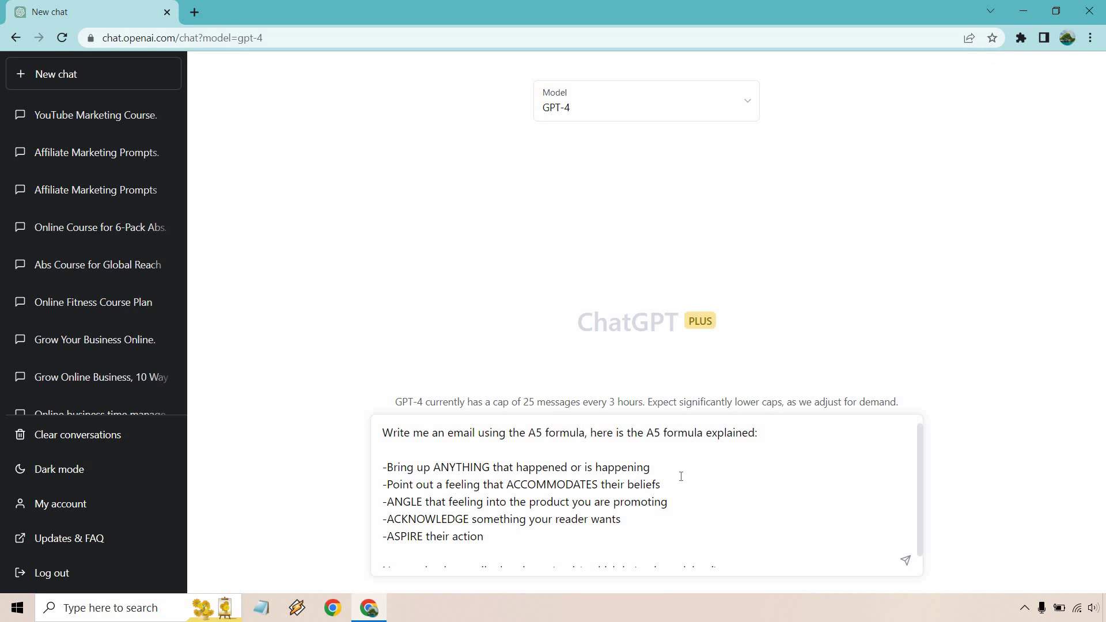
{"action": "scroll", "coordinate": [681, 476], "scroll_direction": "down", "scroll_amount": 1}
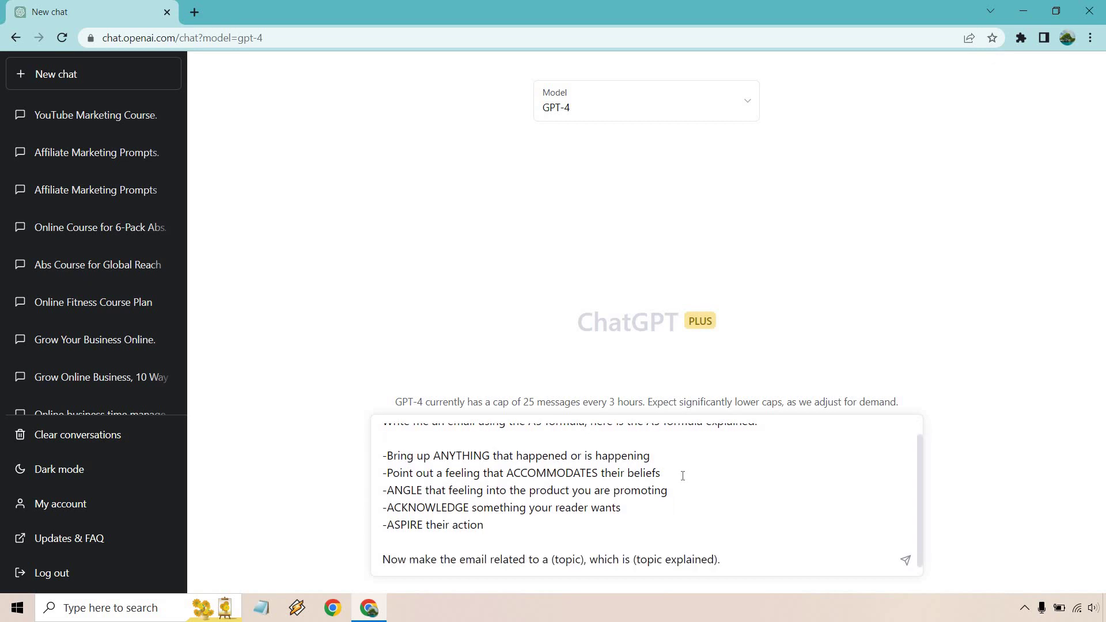
Replace the topic placeholder with The Ultimate Golf Swing course description, inserting 'is' before 'designed'.
{"action": "left_click", "coordinate": [537, 524]}
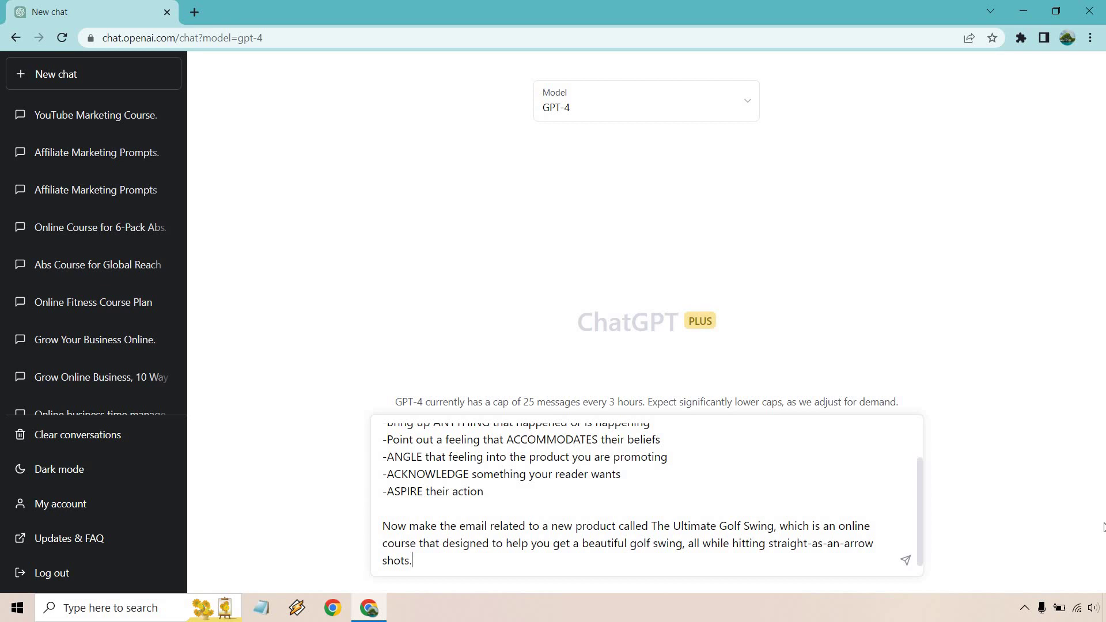
{"action": "left_click", "coordinate": [445, 542]}
{"action": "type", "text": "is"}
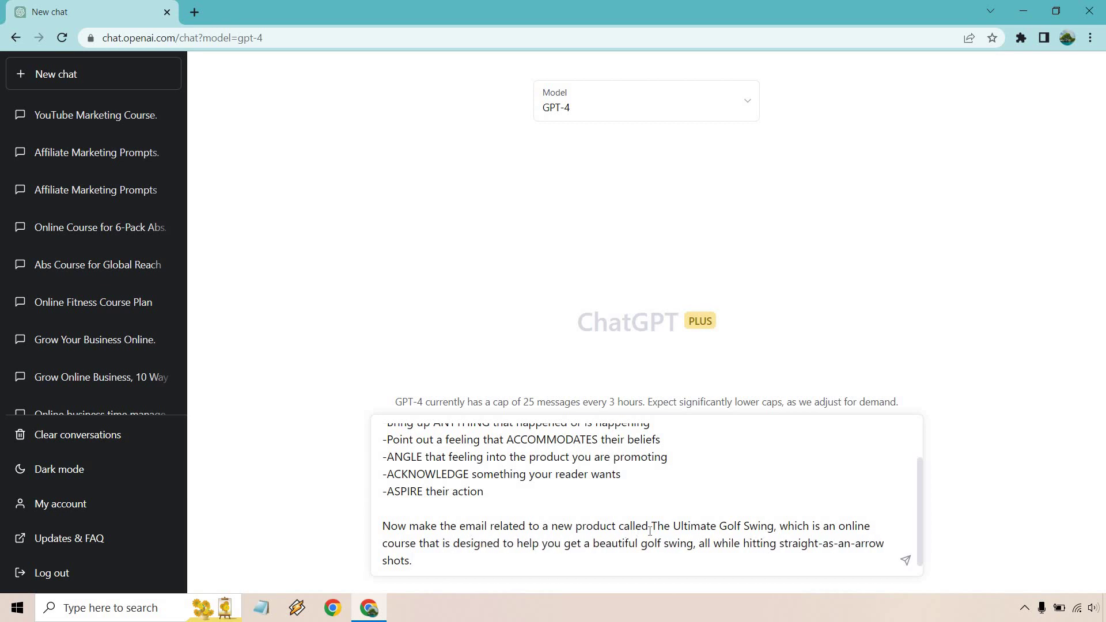
{"action": "scroll", "coordinate": [699, 504], "scroll_direction": "up", "scroll_amount": 2}
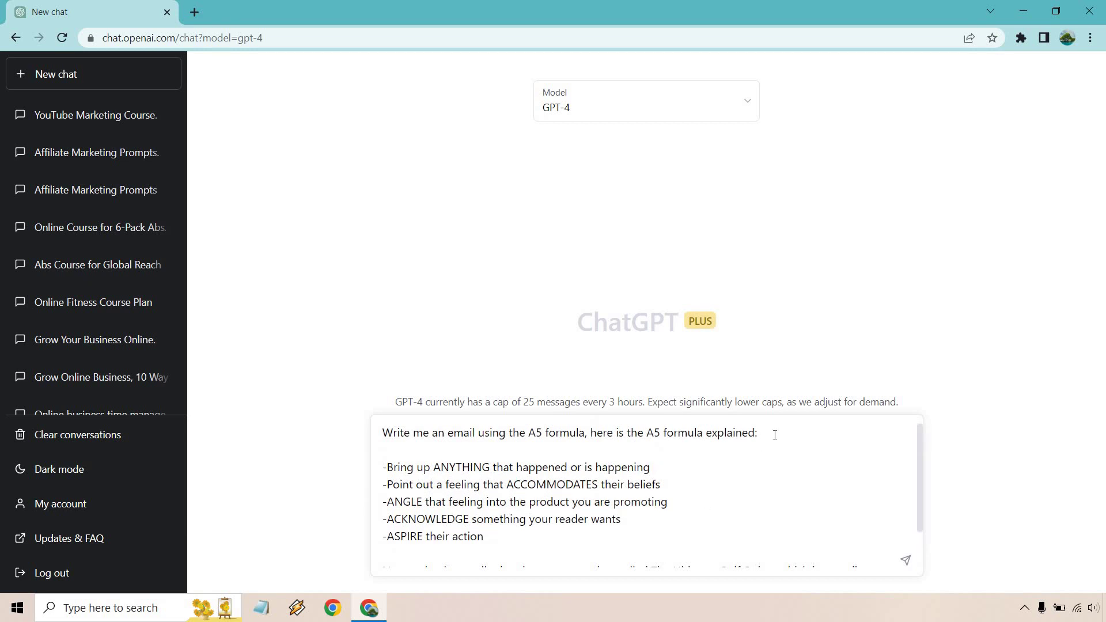
Send the golf-swing prompt to GPT-4, then highlight the first A5 step in the sent prompt.
{"action": "key", "text": "Return"}
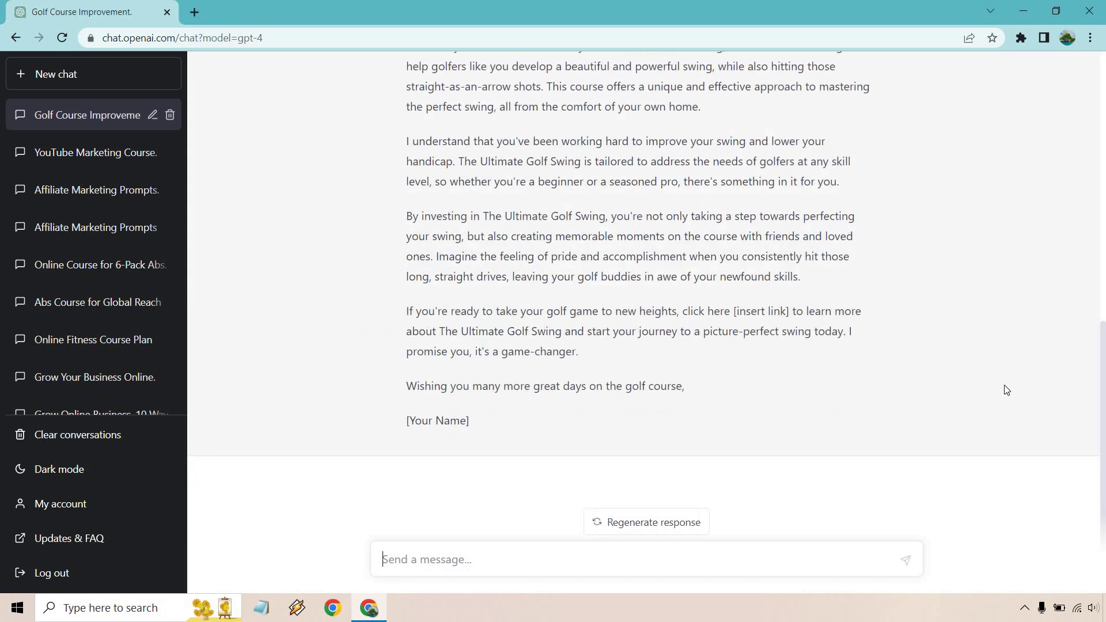
{"action": "scroll", "coordinate": [1006, 390], "scroll_direction": "up", "scroll_amount": 3}
{"action": "scroll", "coordinate": [1006, 390], "scroll_direction": "up", "scroll_amount": 5}
{"action": "scroll", "coordinate": [1007, 390], "scroll_direction": "up", "scroll_amount": 2}
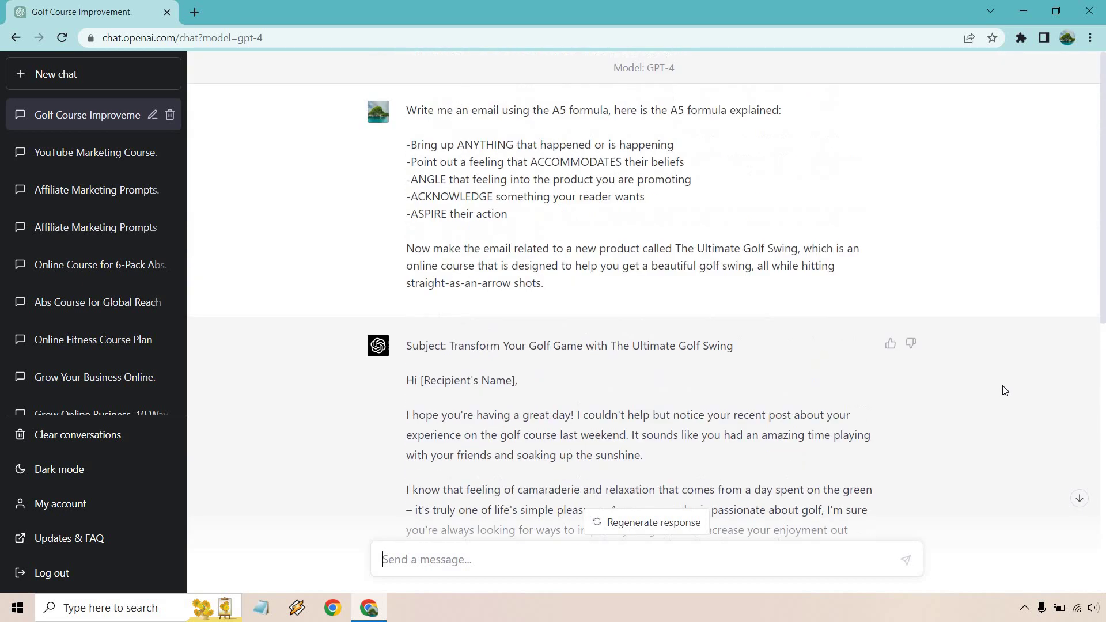
{"action": "mouse_move", "coordinate": [565, 199]}
{"action": "left_click_drag", "start_coordinate": [410, 149], "coordinate": [675, 149]}
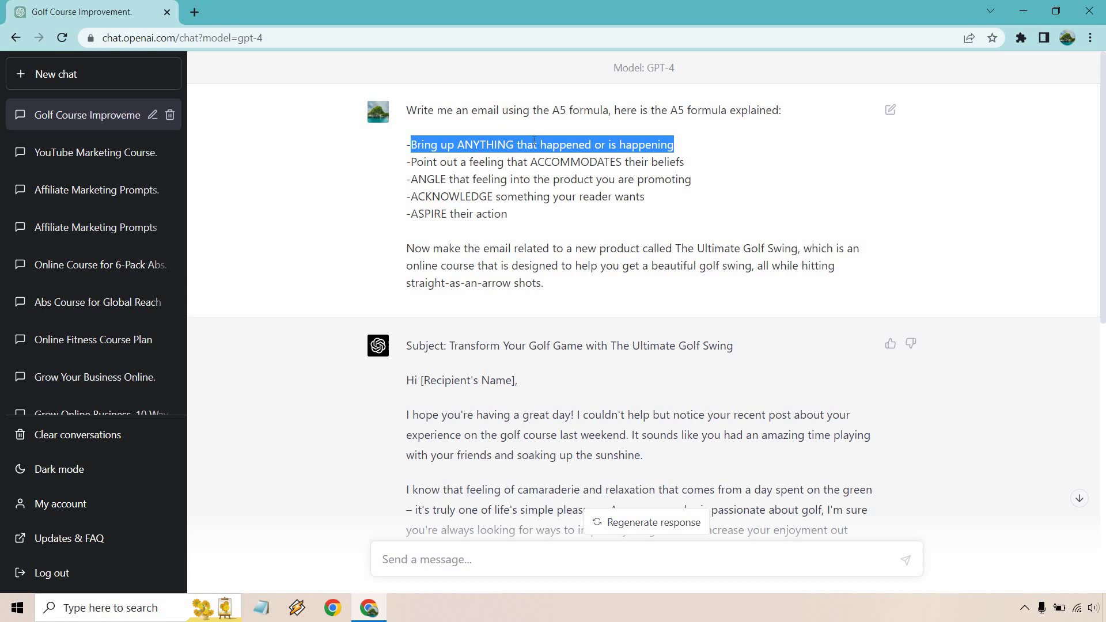
{"action": "left_click", "coordinate": [737, 373]}
{"action": "scroll", "coordinate": [806, 380], "scroll_direction": "down", "scroll_amount": 1}
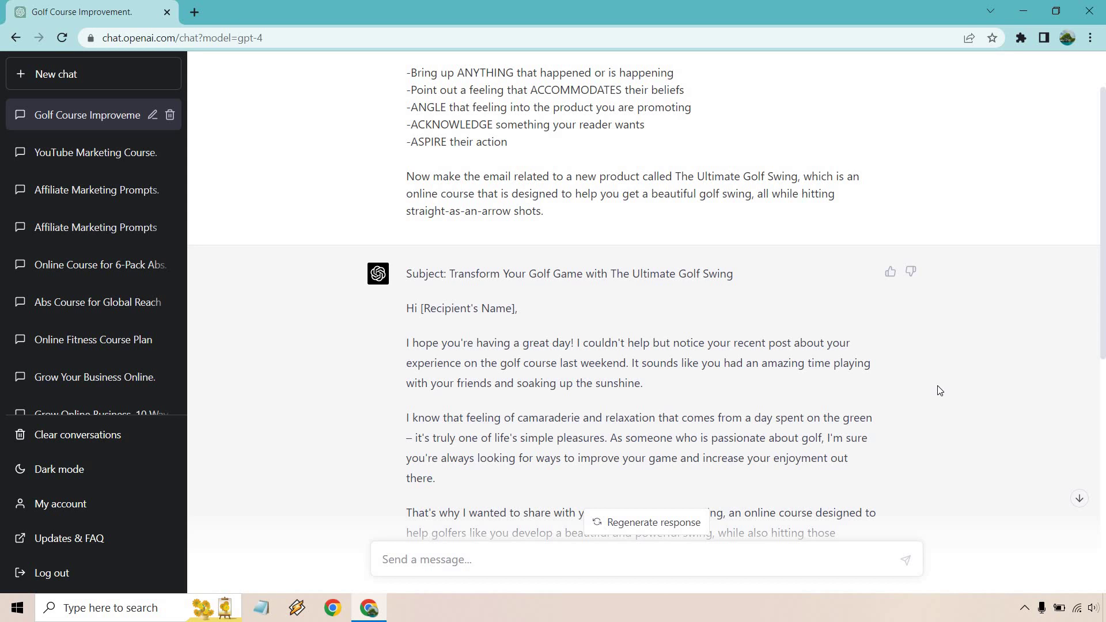
{"action": "scroll", "coordinate": [882, 346], "scroll_direction": "up", "scroll_amount": 1}
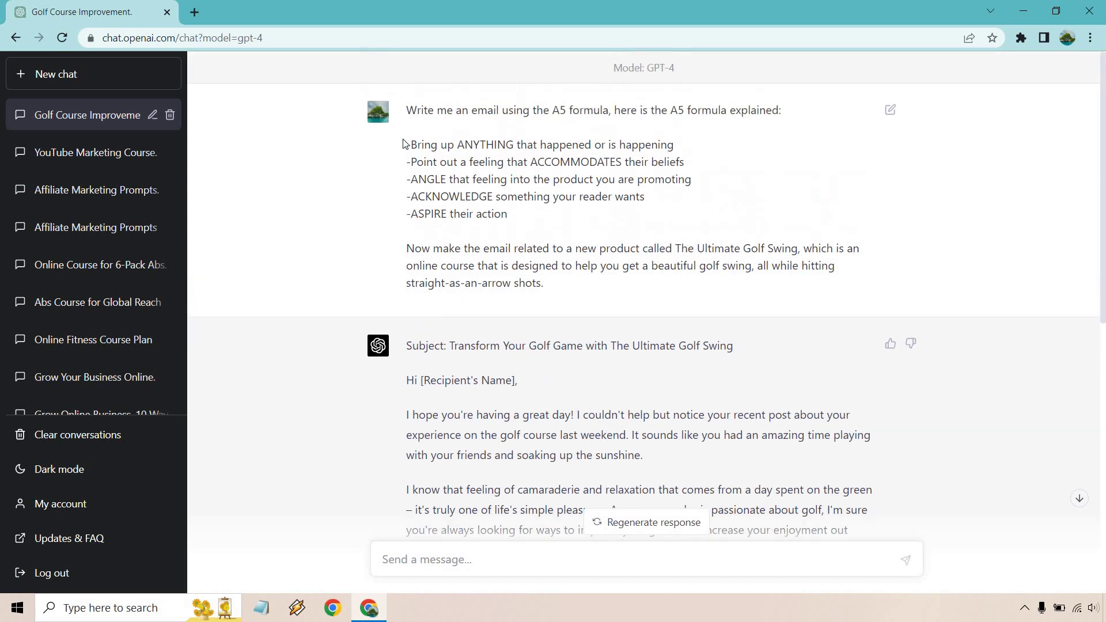
{"action": "left_click_drag", "start_coordinate": [411, 144], "coordinate": [675, 145]}
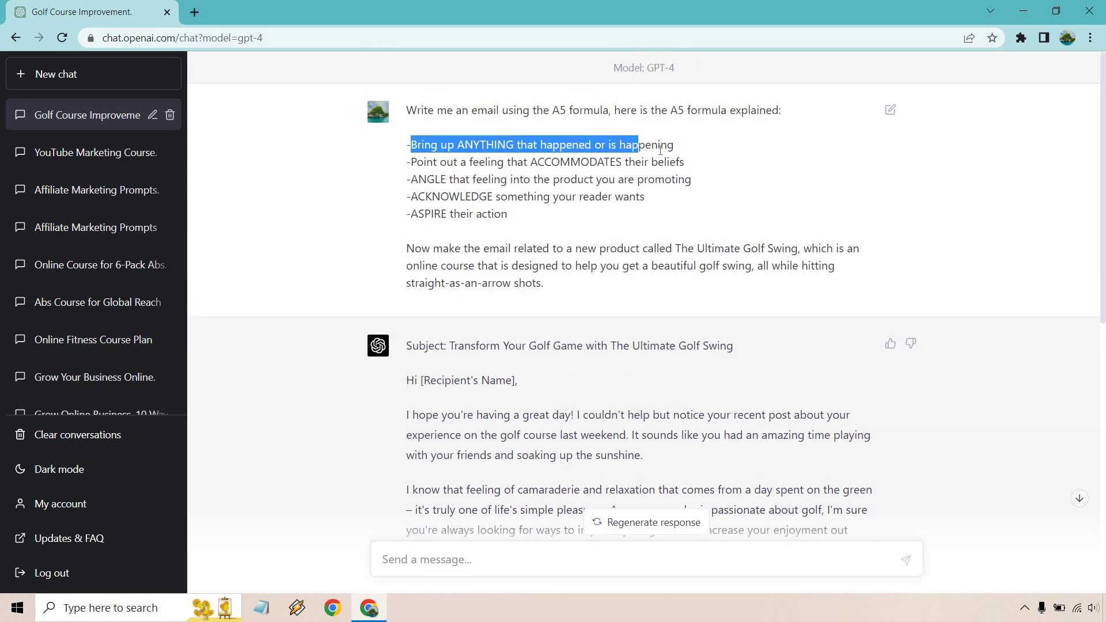
{"action": "left_click", "coordinate": [741, 172]}
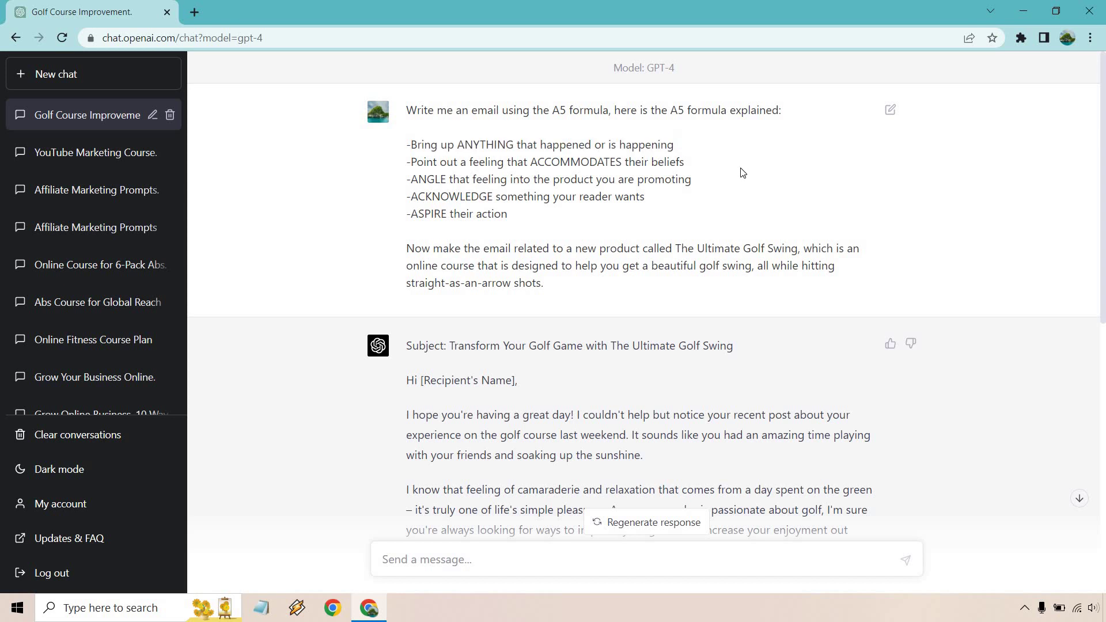
{"action": "scroll", "coordinate": [665, 377], "scroll_direction": "down", "scroll_amount": 1}
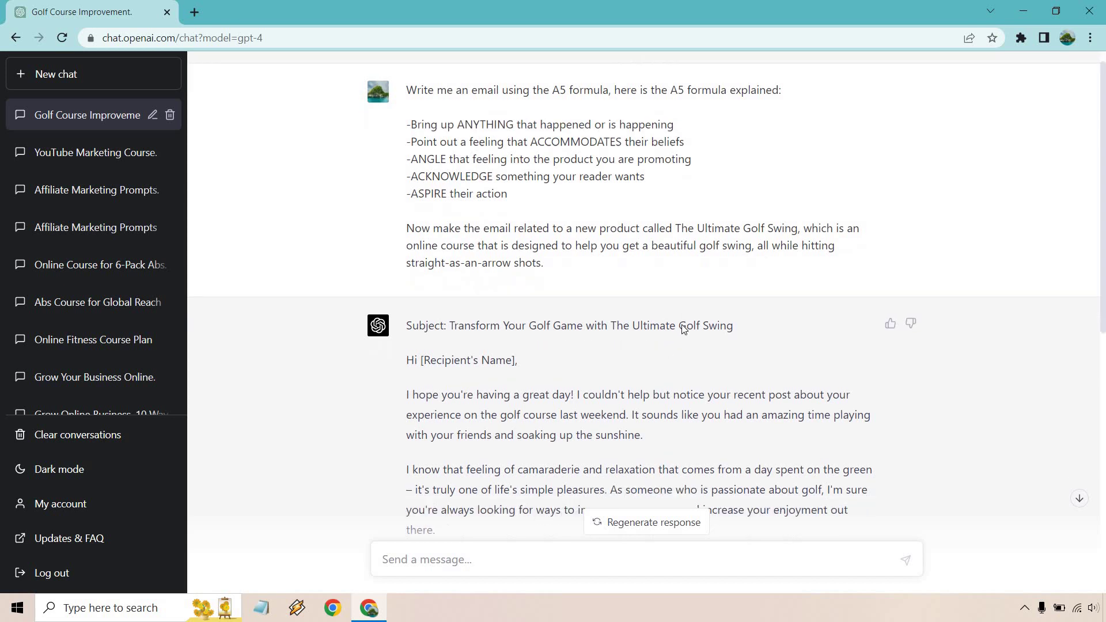
{"action": "scroll", "coordinate": [686, 322], "scroll_direction": "down", "scroll_amount": 1}
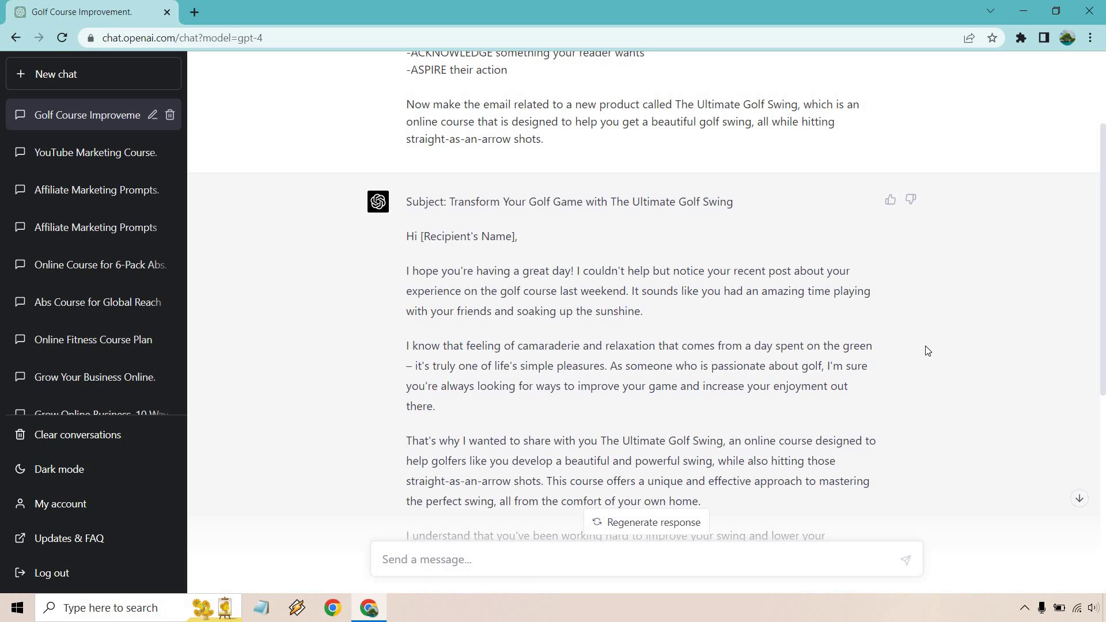
{"action": "scroll", "coordinate": [927, 350], "scroll_direction": "up", "scroll_amount": 3}
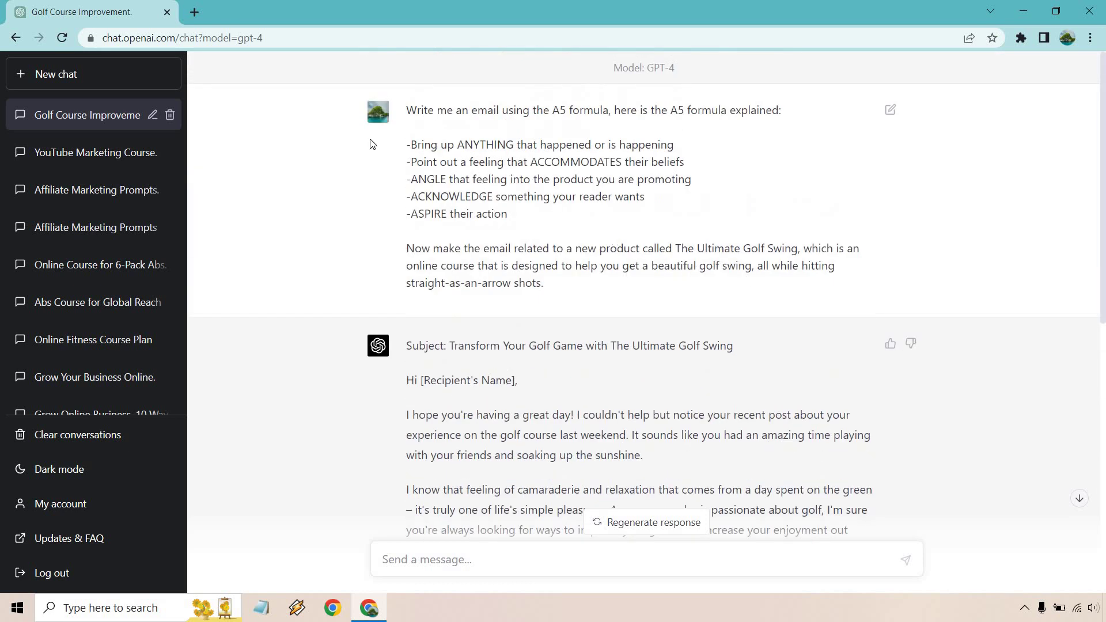
{"action": "left_click_drag", "start_coordinate": [406, 162], "coordinate": [747, 164]}
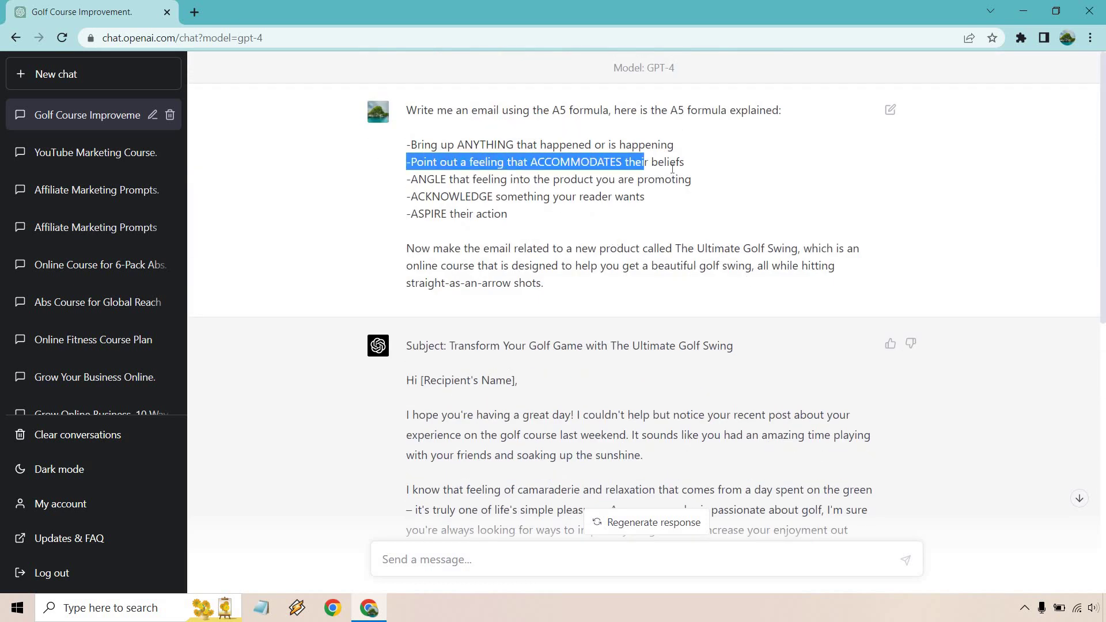
{"action": "left_click", "coordinate": [743, 161]}
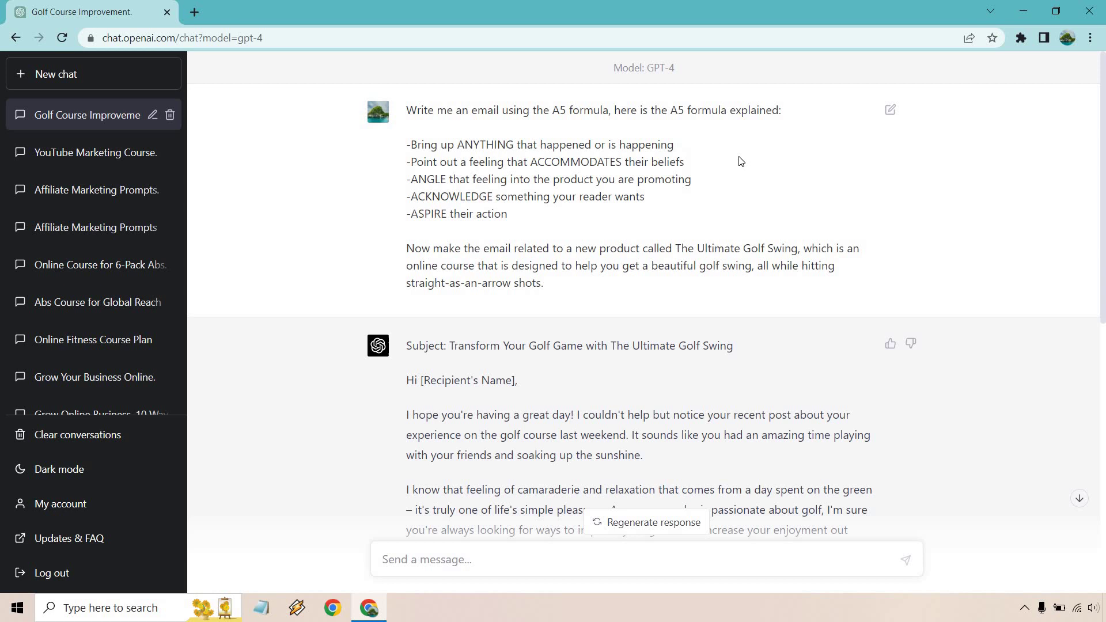
{"action": "scroll", "coordinate": [741, 158], "scroll_direction": "down", "scroll_amount": 1}
{"action": "scroll", "coordinate": [727, 139], "scroll_direction": "up", "scroll_amount": 1}
{"action": "left_click_drag", "start_coordinate": [408, 183], "coordinate": [764, 185]}
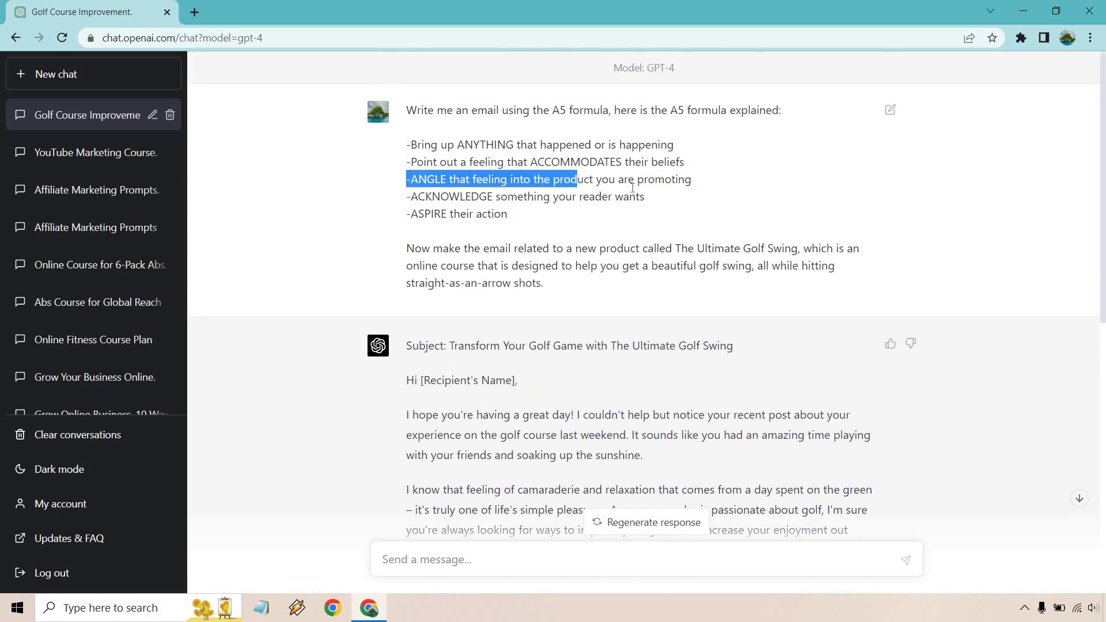
{"action": "left_click", "coordinate": [771, 185]}
{"action": "scroll", "coordinate": [760, 190], "scroll_direction": "down", "scroll_amount": 2}
{"action": "scroll", "coordinate": [691, 242], "scroll_direction": "down", "scroll_amount": 2}
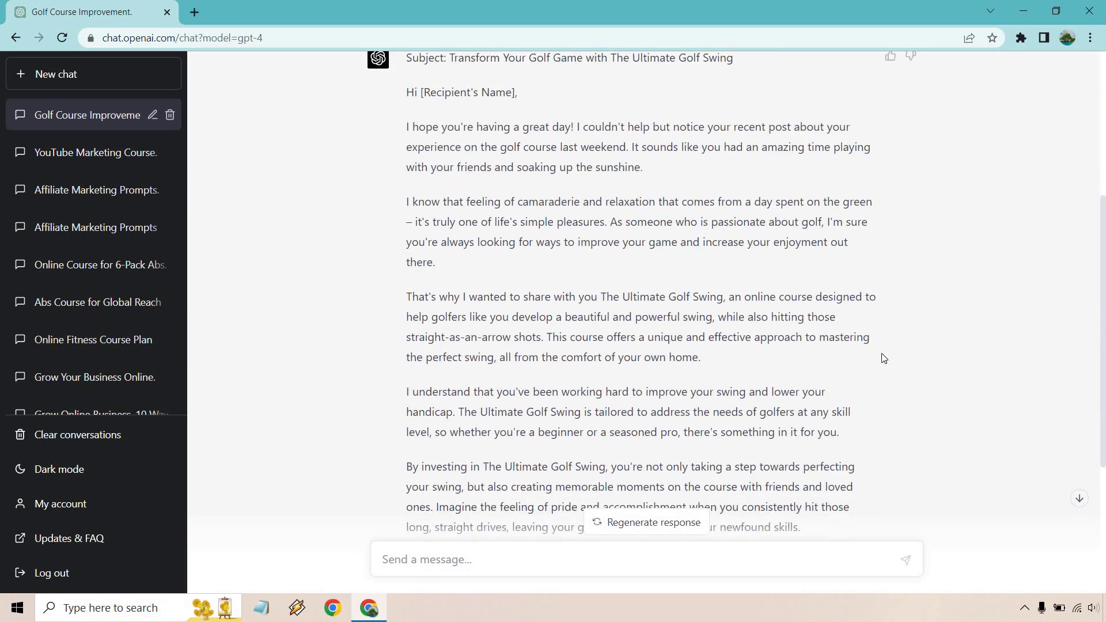
{"action": "left_click_drag", "start_coordinate": [702, 357], "coordinate": [411, 297]}
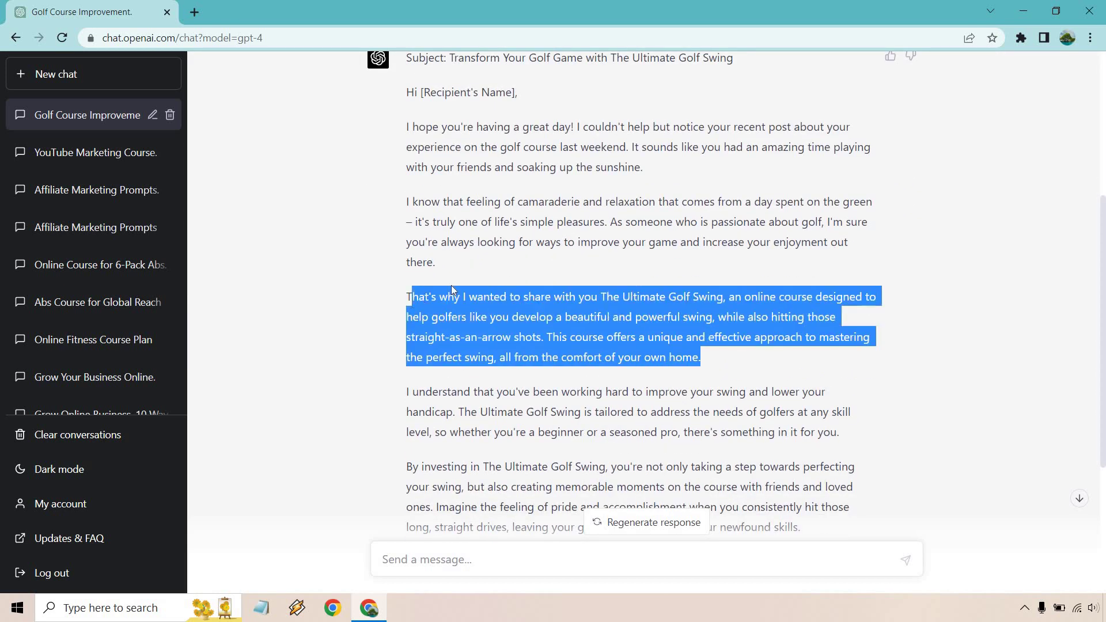
{"action": "left_click", "coordinate": [542, 259]}
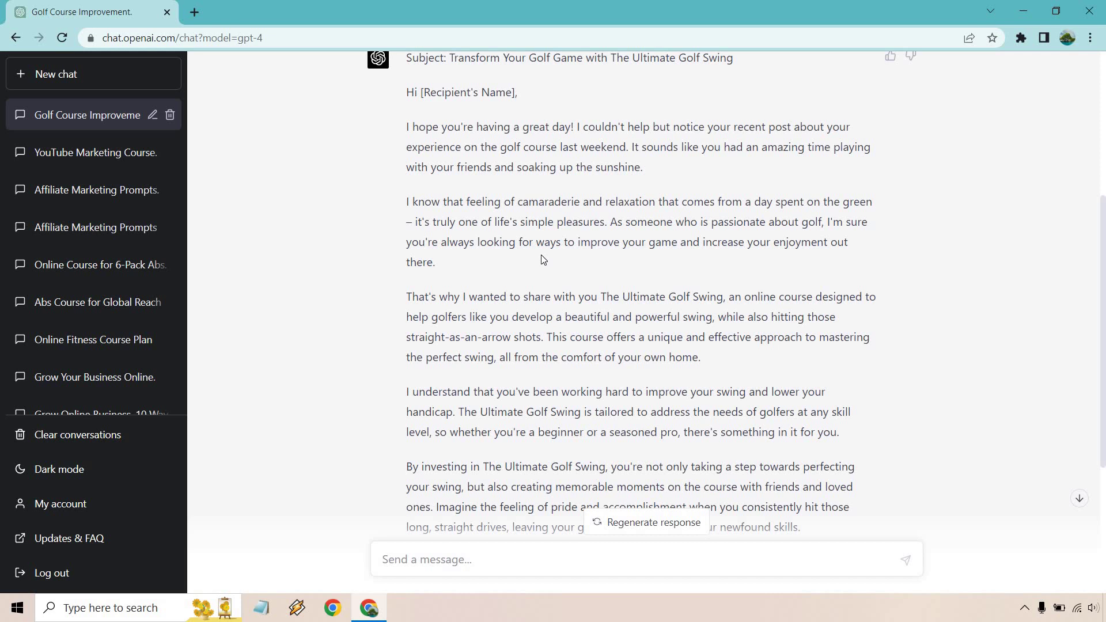
{"action": "scroll", "coordinate": [543, 260], "scroll_direction": "up", "scroll_amount": 1}
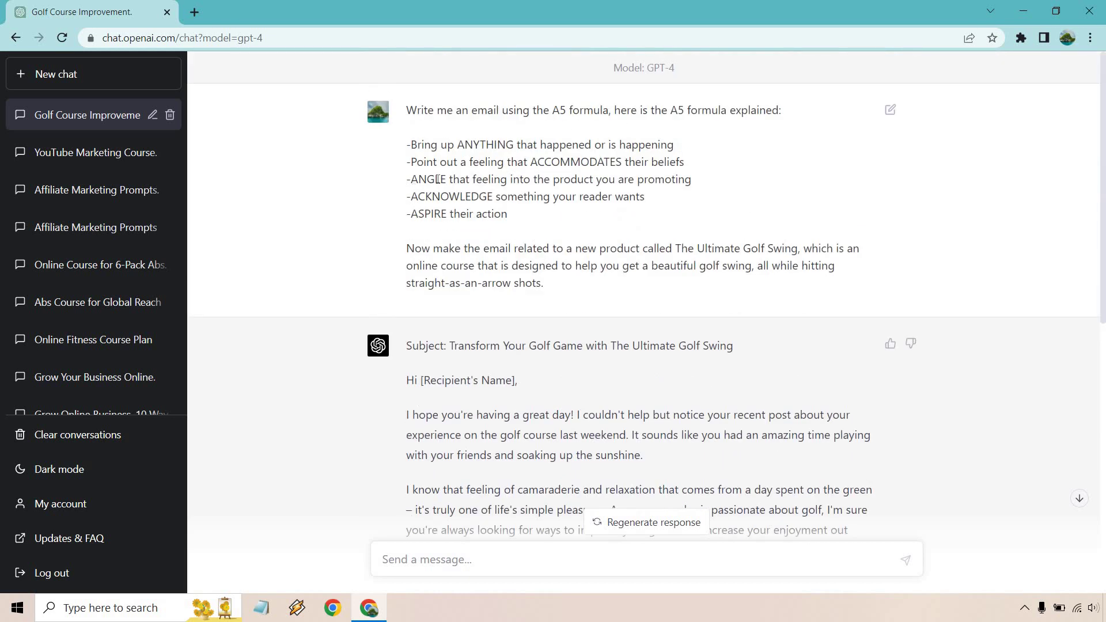
{"action": "scroll", "coordinate": [598, 231], "scroll_direction": "down", "scroll_amount": 5}
{"action": "scroll", "coordinate": [598, 231], "scroll_direction": "down", "scroll_amount": 1}
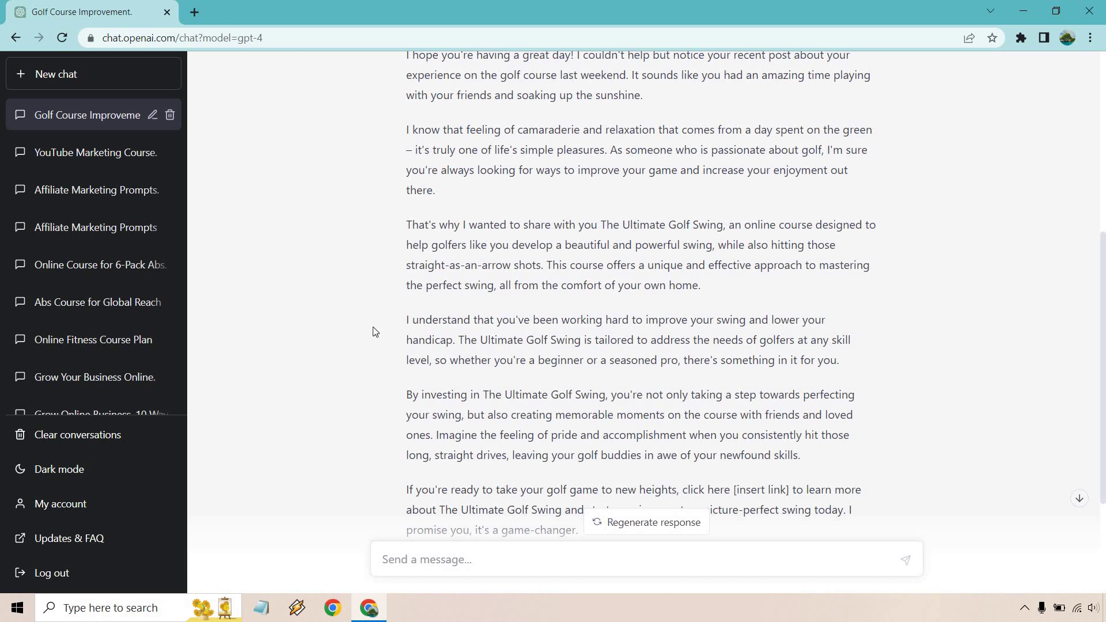
{"action": "scroll", "coordinate": [375, 331], "scroll_direction": "up", "scroll_amount": 5}
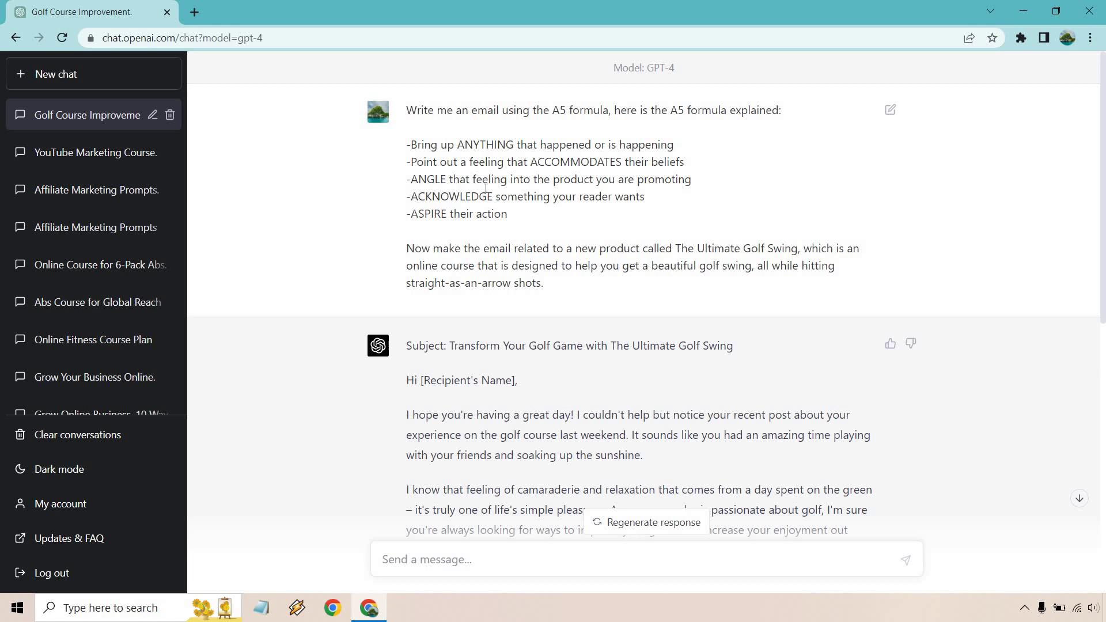
{"action": "left_click_drag", "start_coordinate": [582, 179], "coordinate": [410, 196]}
{"action": "left_click", "coordinate": [410, 196]}
{"action": "left_click_drag", "start_coordinate": [596, 196], "coordinate": [431, 194]}
{"action": "left_click", "coordinate": [431, 193]}
{"action": "scroll", "coordinate": [432, 193], "scroll_direction": "down", "scroll_amount": 5}
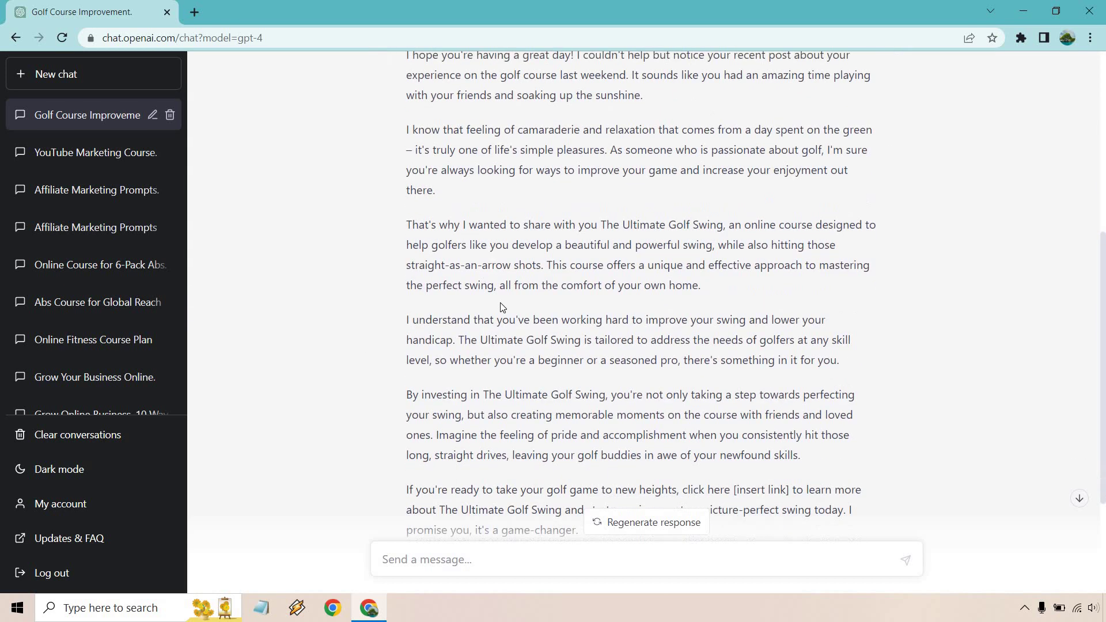
{"action": "scroll", "coordinate": [501, 307], "scroll_direction": "down", "scroll_amount": 1}
{"action": "scroll", "coordinate": [348, 344], "scroll_direction": "down", "scroll_amount": 1}
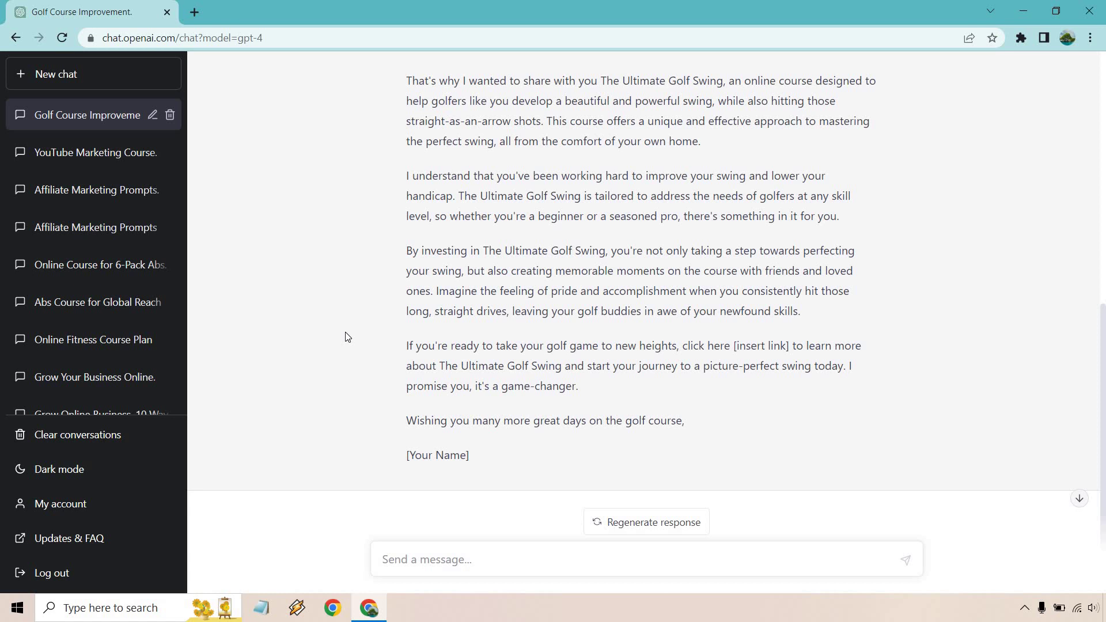
{"action": "scroll", "coordinate": [368, 331], "scroll_direction": "up", "scroll_amount": 15}
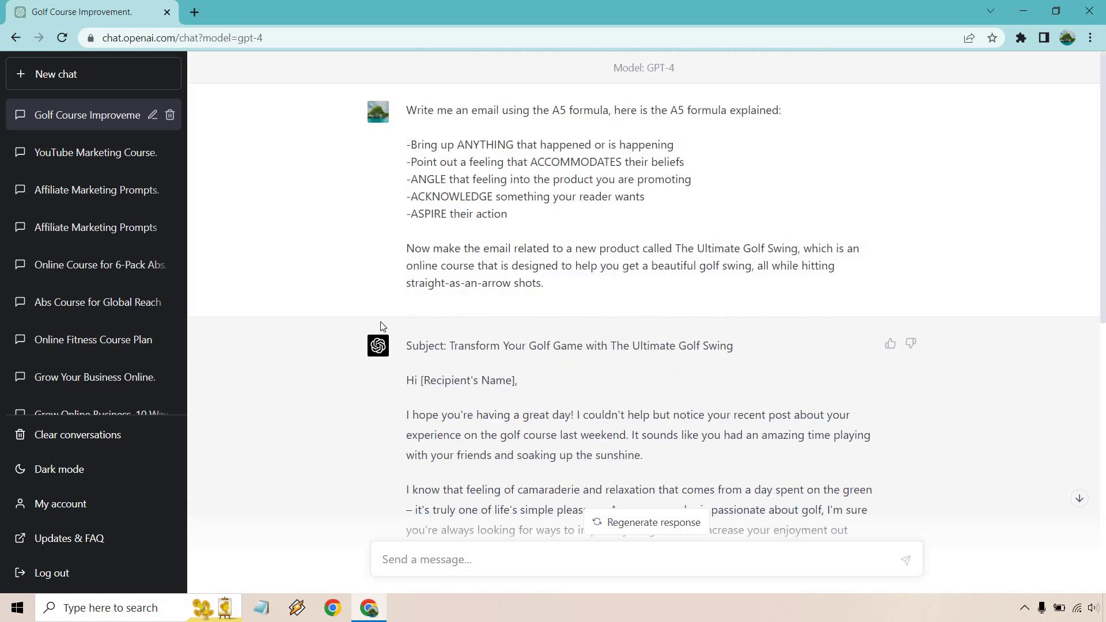
{"action": "left_click_drag", "start_coordinate": [407, 107], "coordinate": [439, 214]}
{"action": "left_click", "coordinate": [403, 224]}
{"action": "scroll", "coordinate": [412, 262], "scroll_direction": "down", "scroll_amount": 15}
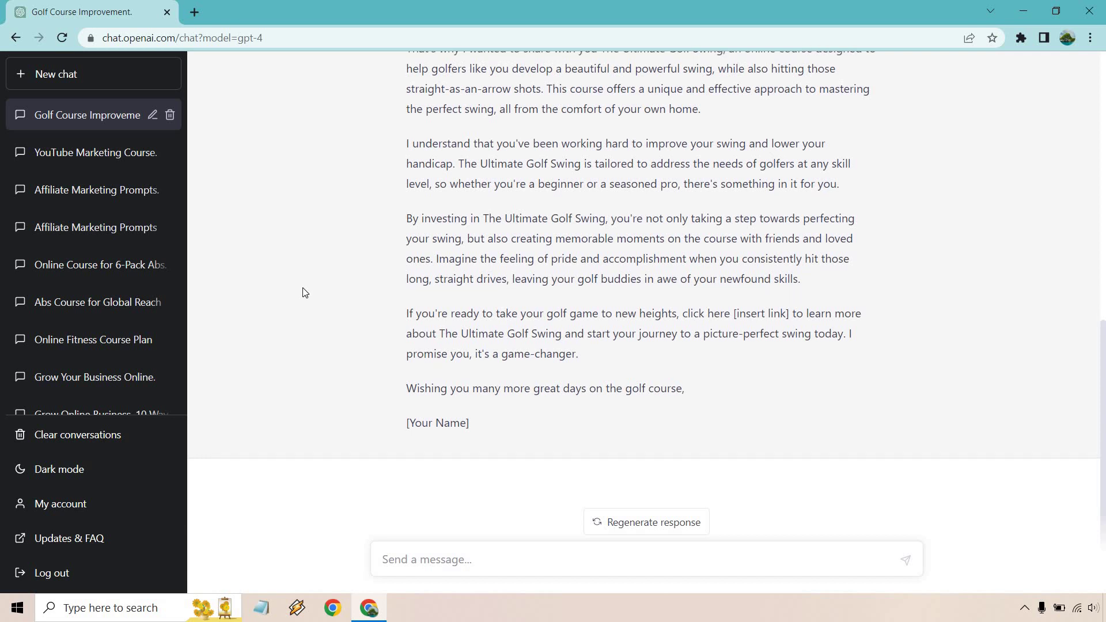
{"action": "scroll", "coordinate": [305, 293], "scroll_direction": "up", "scroll_amount": 10}
{"action": "mouse_move", "coordinate": [316, 192]}
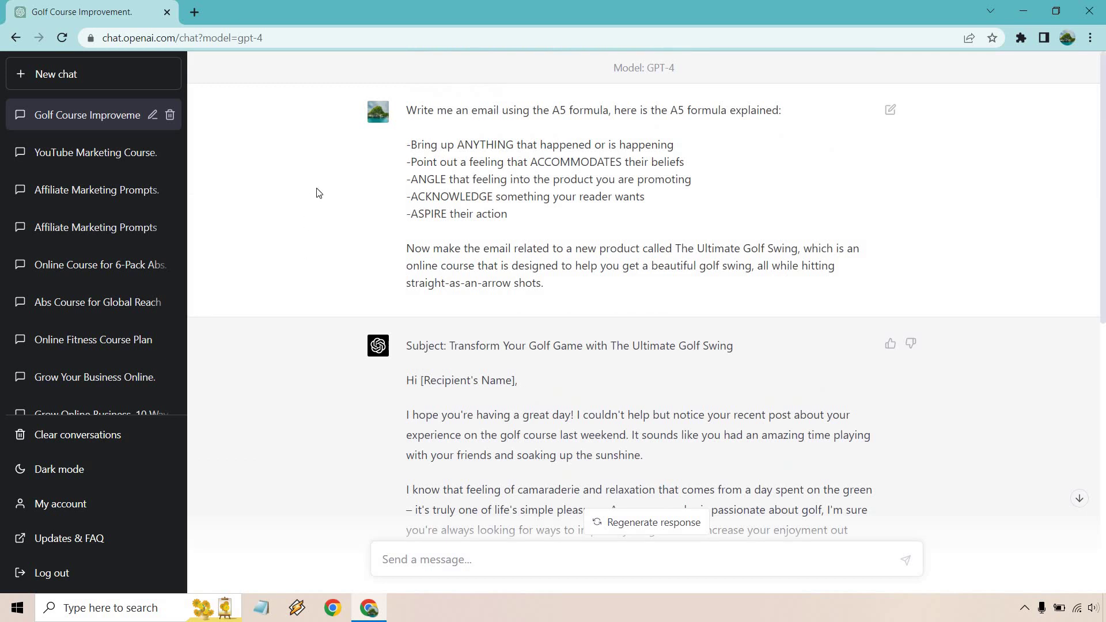
{"action": "left_click_drag", "start_coordinate": [406, 144], "coordinate": [510, 210]}
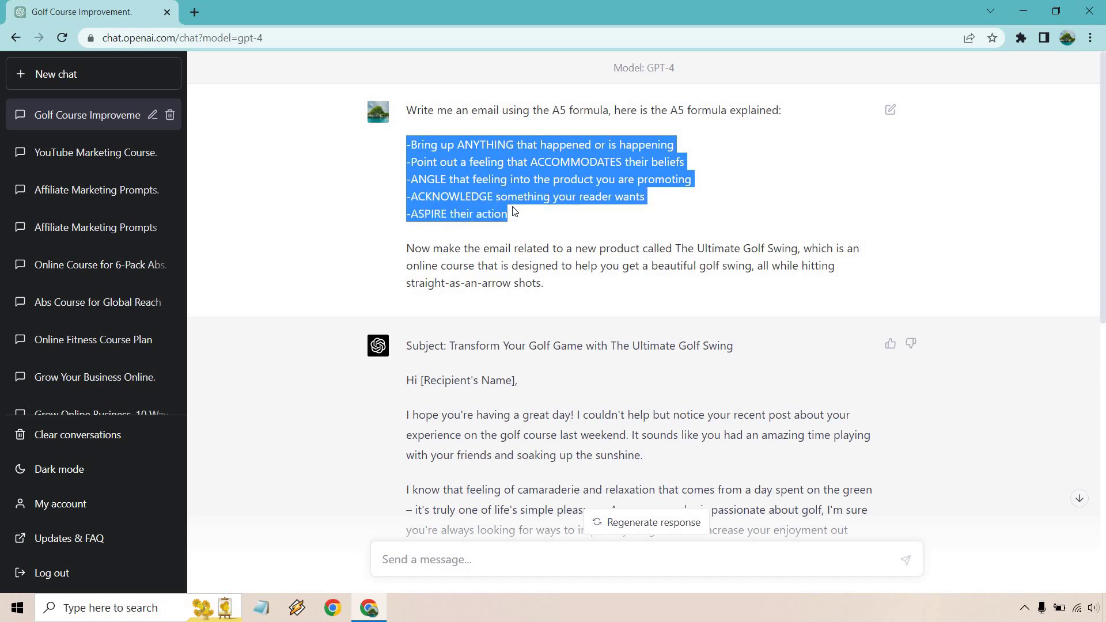
{"action": "left_click", "coordinate": [538, 216]}
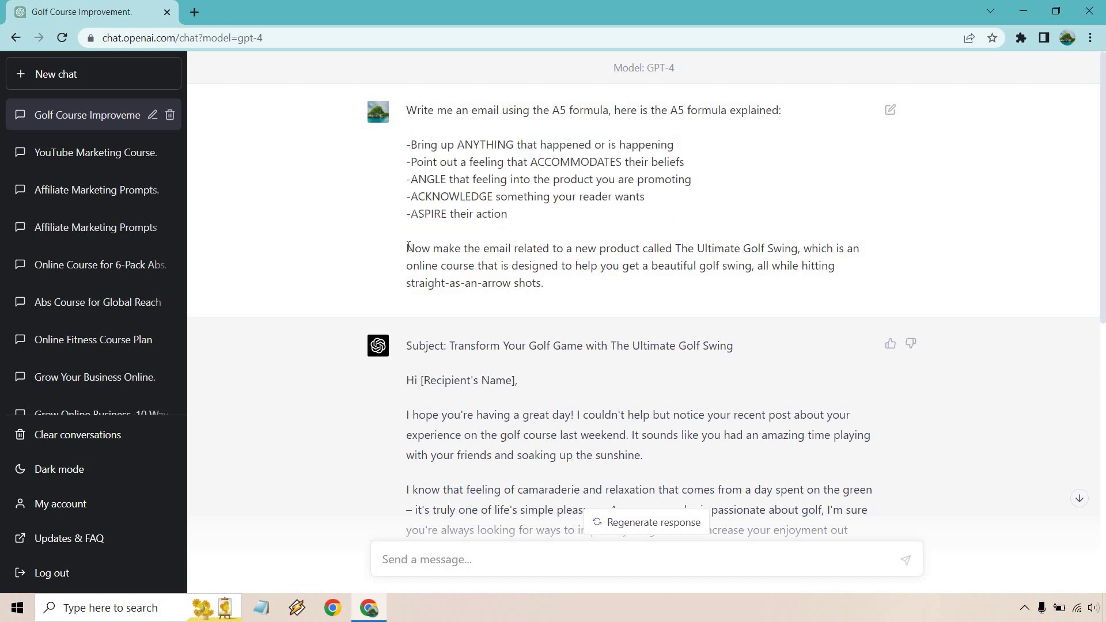
{"action": "left_click_drag", "start_coordinate": [407, 247], "coordinate": [556, 283]}
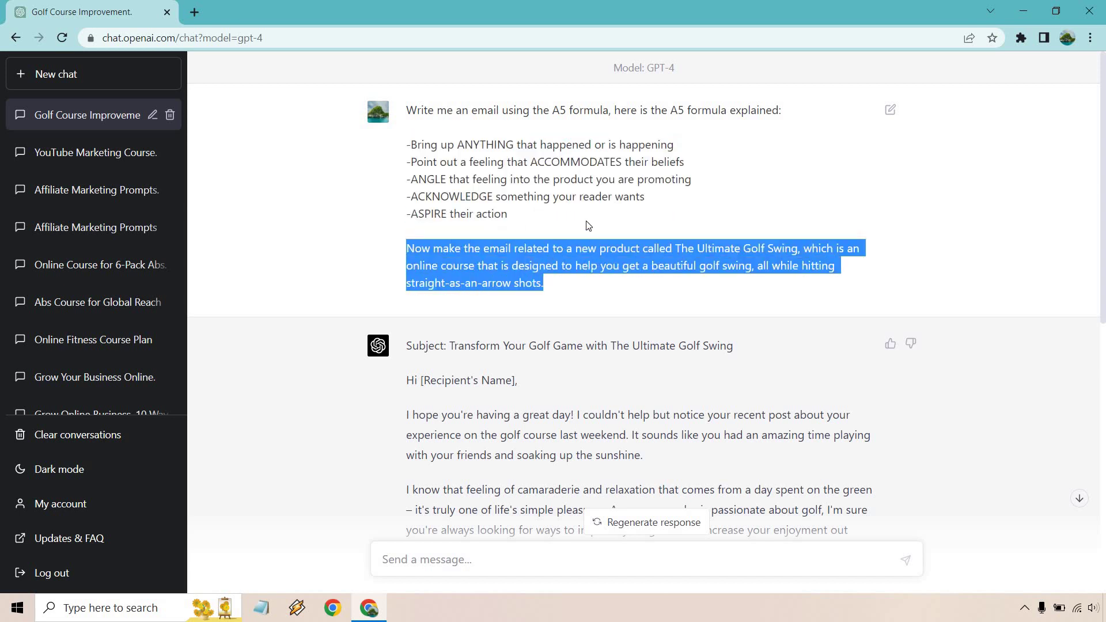
{"action": "left_click_drag", "start_coordinate": [561, 225], "coordinate": [407, 143]}
{"action": "left_click", "coordinate": [668, 245]}
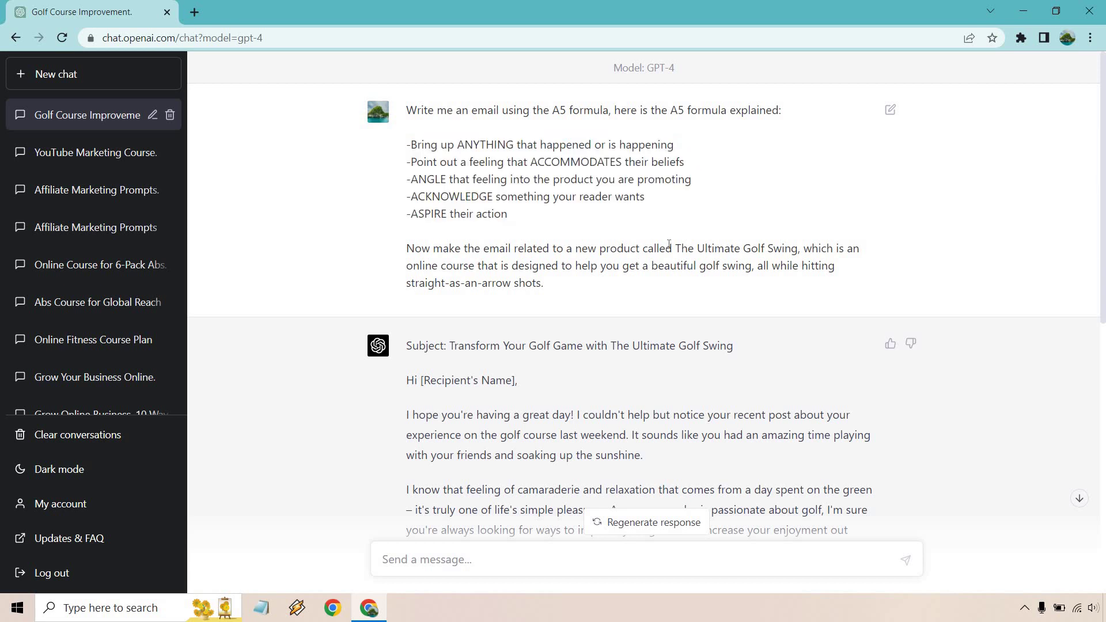
{"action": "left_click_drag", "start_coordinate": [671, 248], "coordinate": [798, 253]}
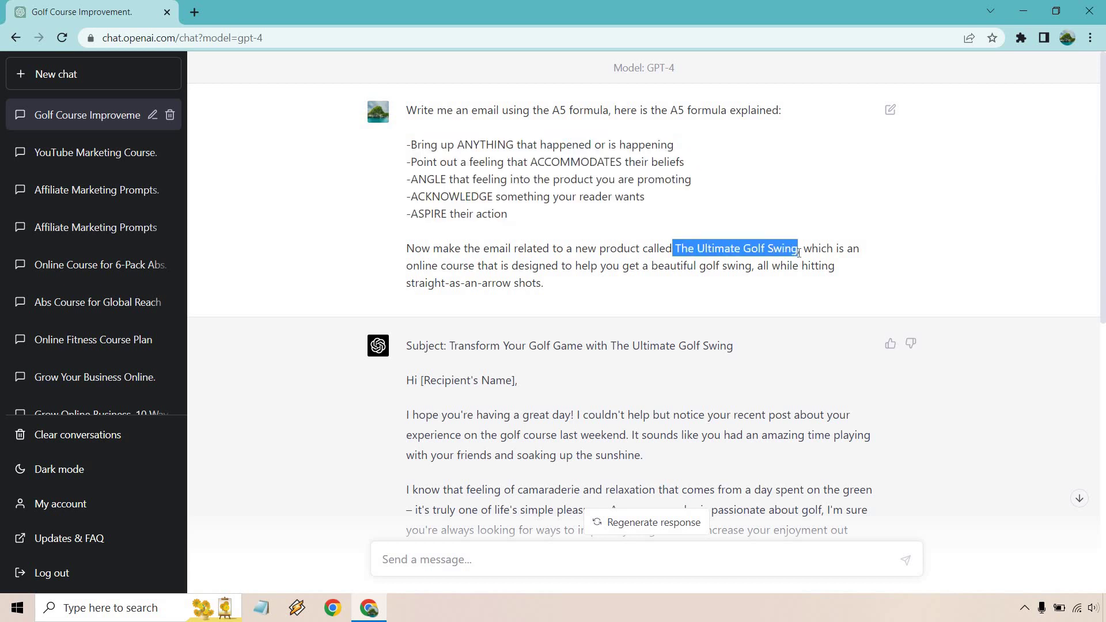
{"action": "left_click", "coordinate": [667, 295]}
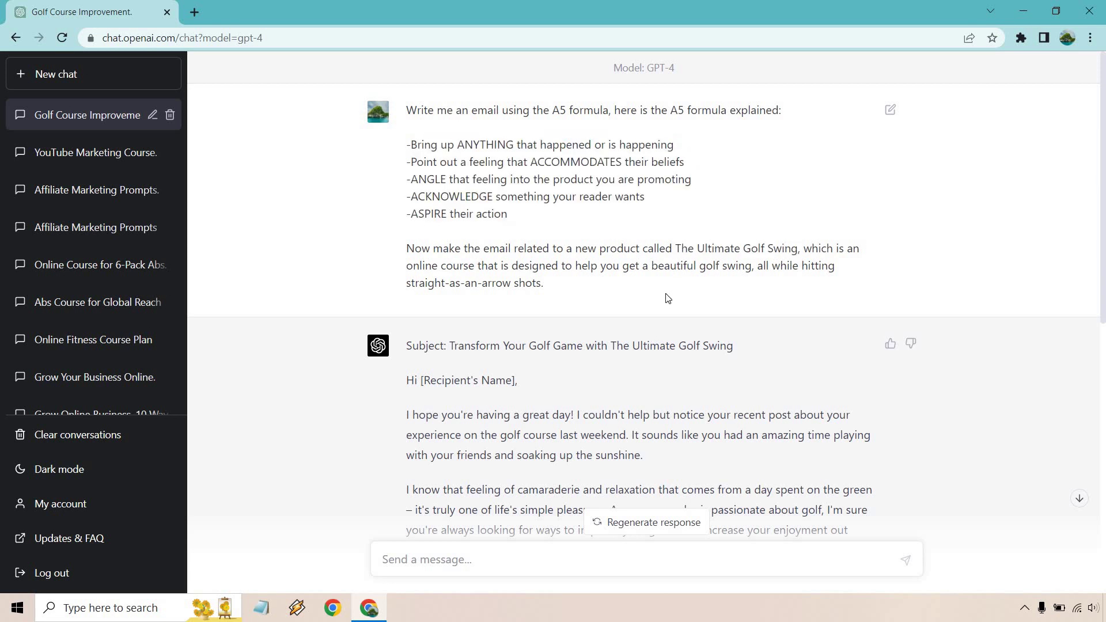
{"action": "scroll", "coordinate": [666, 296], "scroll_direction": "down", "scroll_amount": 1}
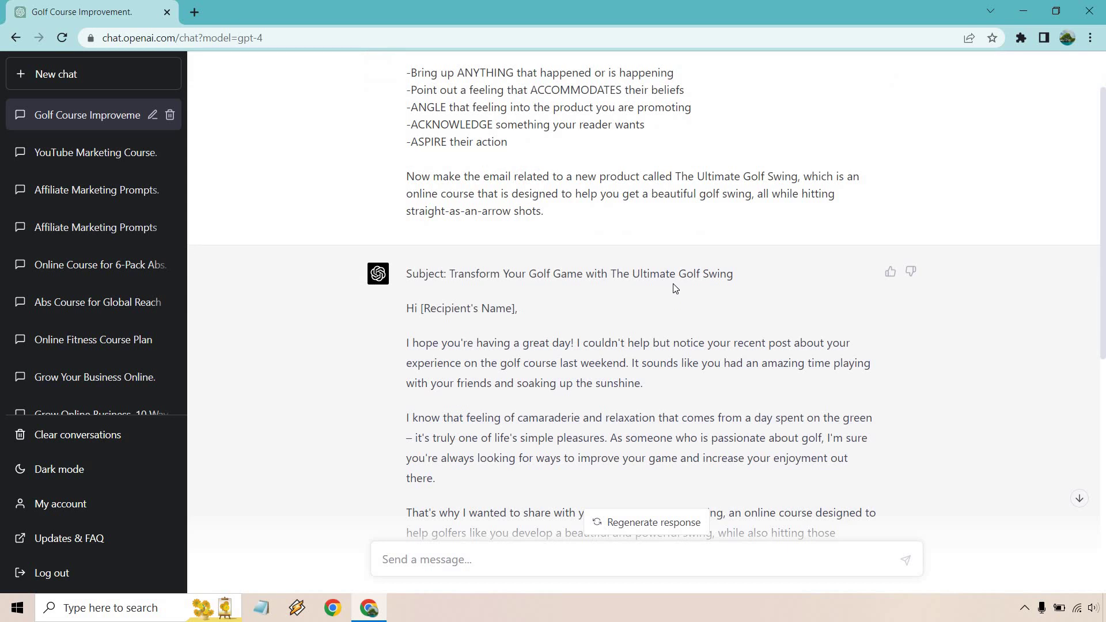
{"action": "scroll", "coordinate": [672, 288], "scroll_direction": "down", "scroll_amount": 3}
{"action": "scroll", "coordinate": [675, 288], "scroll_direction": "down", "scroll_amount": 1}
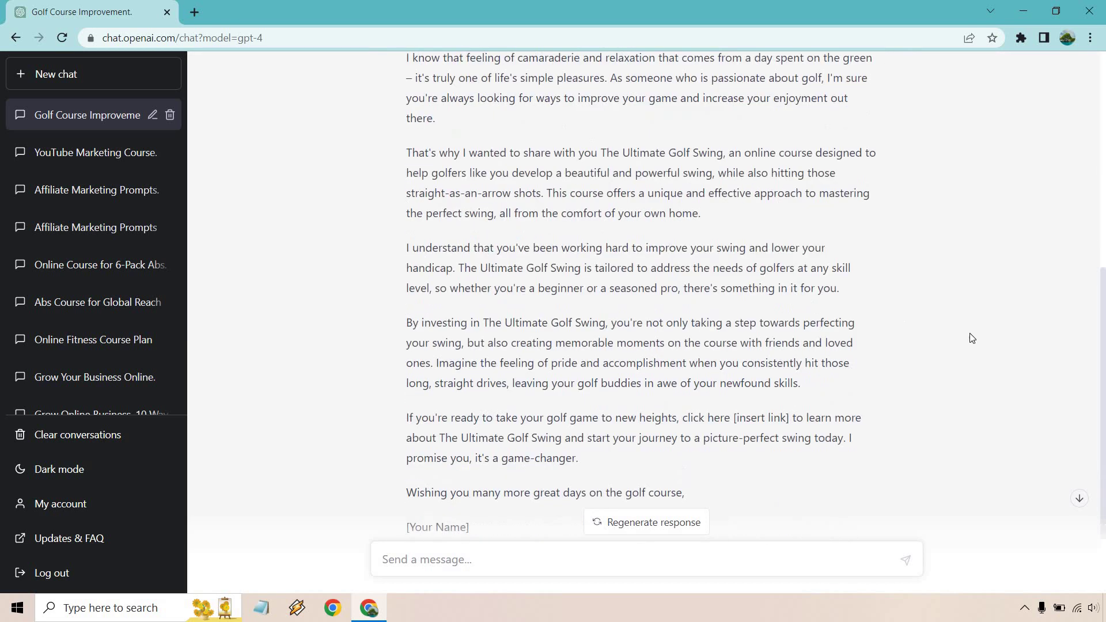
{"action": "scroll", "coordinate": [970, 336], "scroll_direction": "up", "scroll_amount": 1}
{"action": "scroll", "coordinate": [976, 336], "scroll_direction": "up", "scroll_amount": 1}
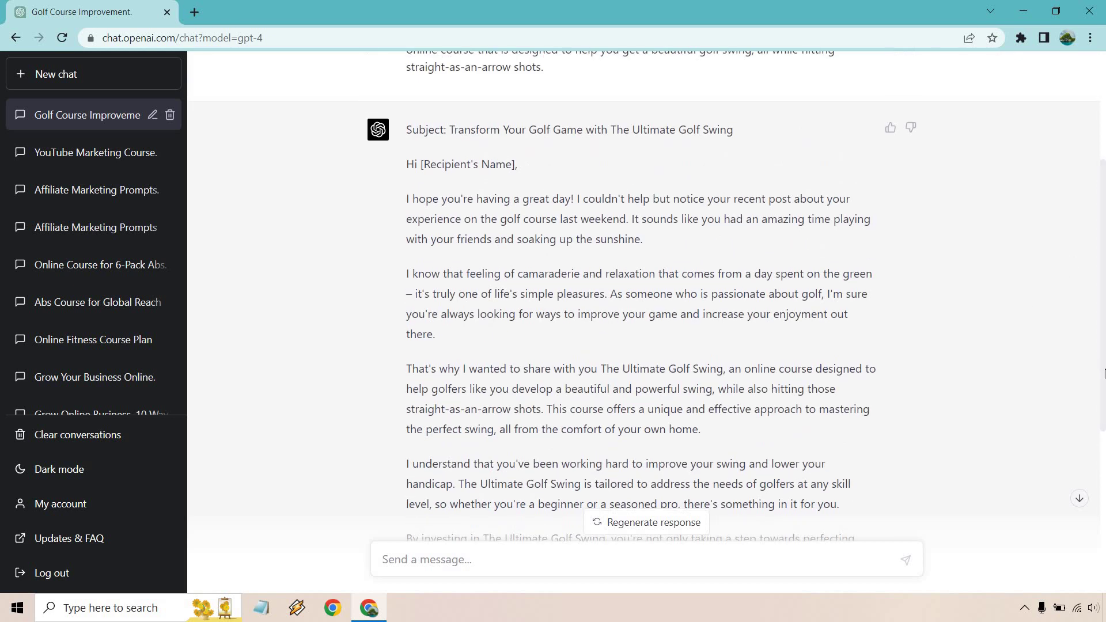
{"action": "scroll", "coordinate": [594, 163], "scroll_direction": "down", "scroll_amount": 1}
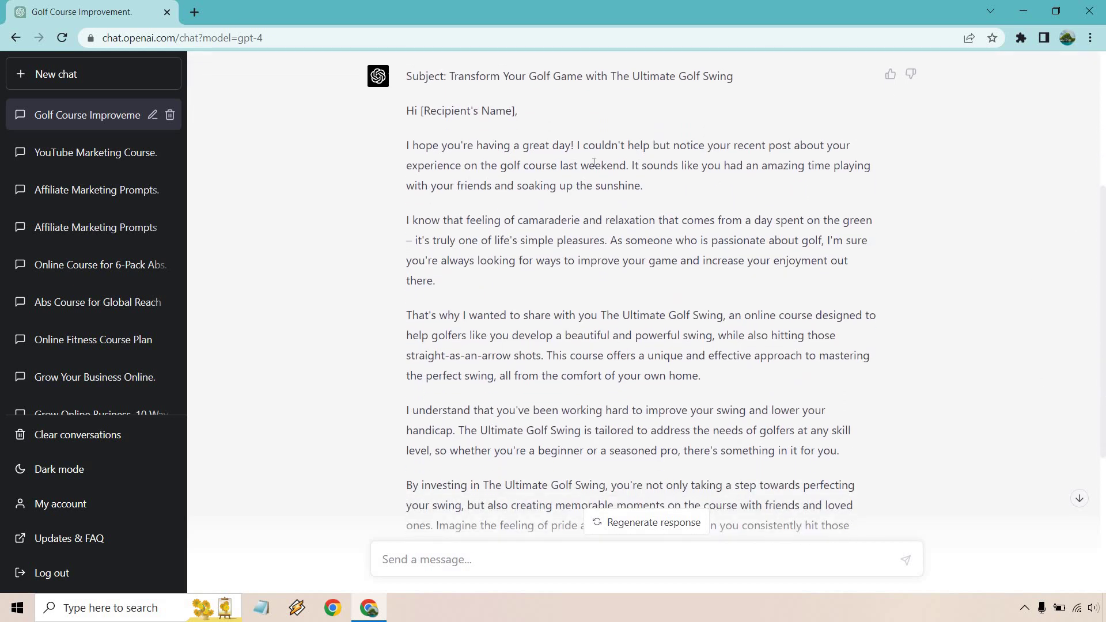
{"action": "left_click_drag", "start_coordinate": [643, 185], "coordinate": [403, 154]}
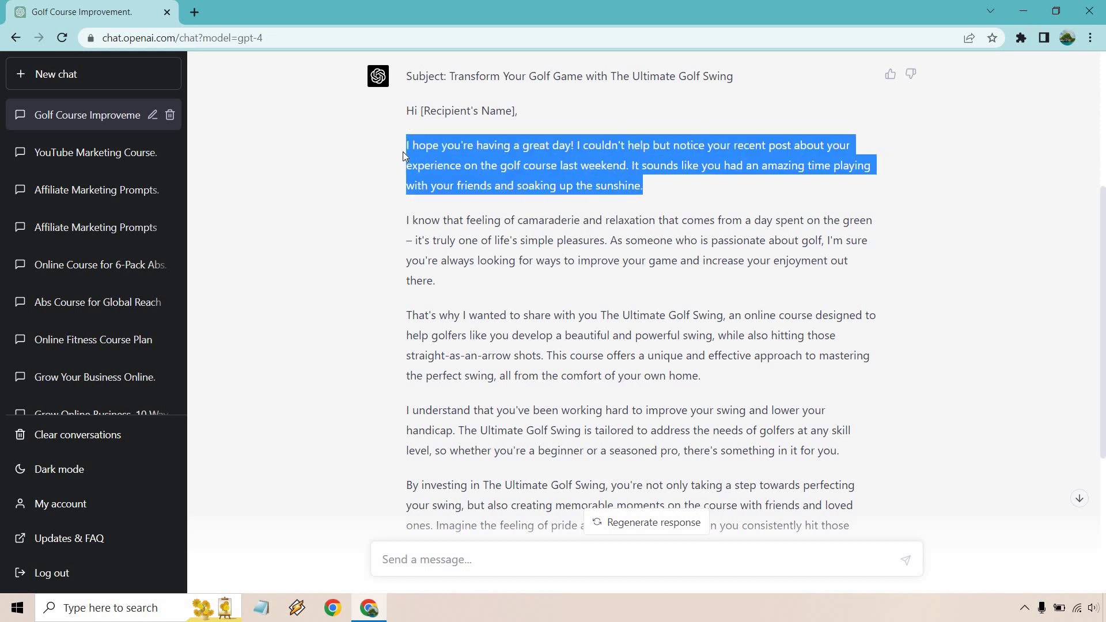
{"action": "left_click", "coordinate": [447, 156]}
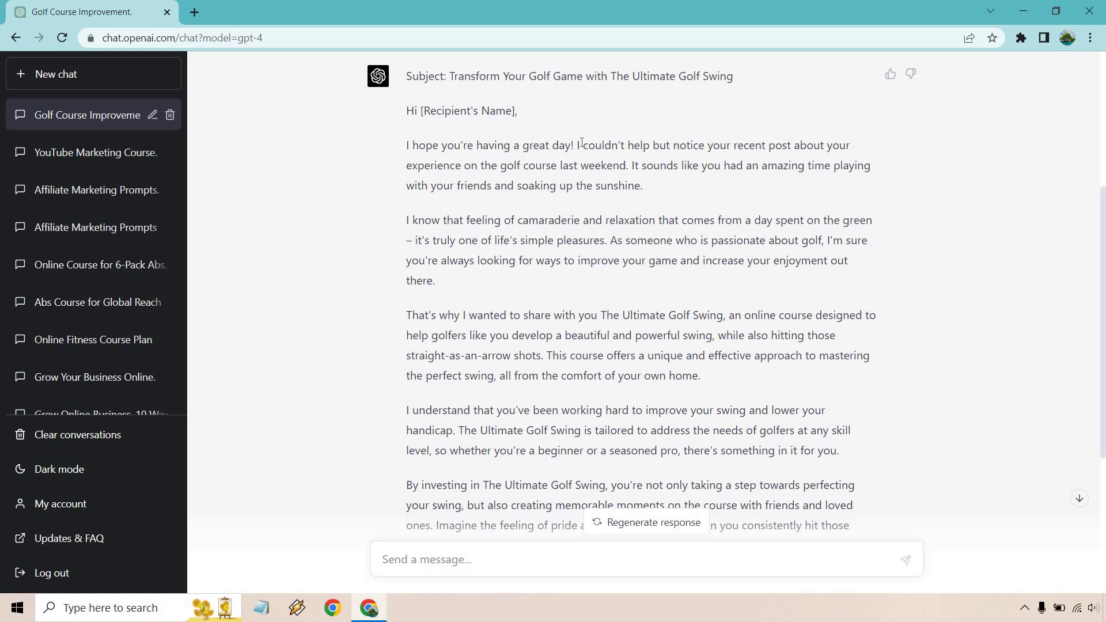
{"action": "left_click_drag", "start_coordinate": [580, 145], "coordinate": [626, 165]}
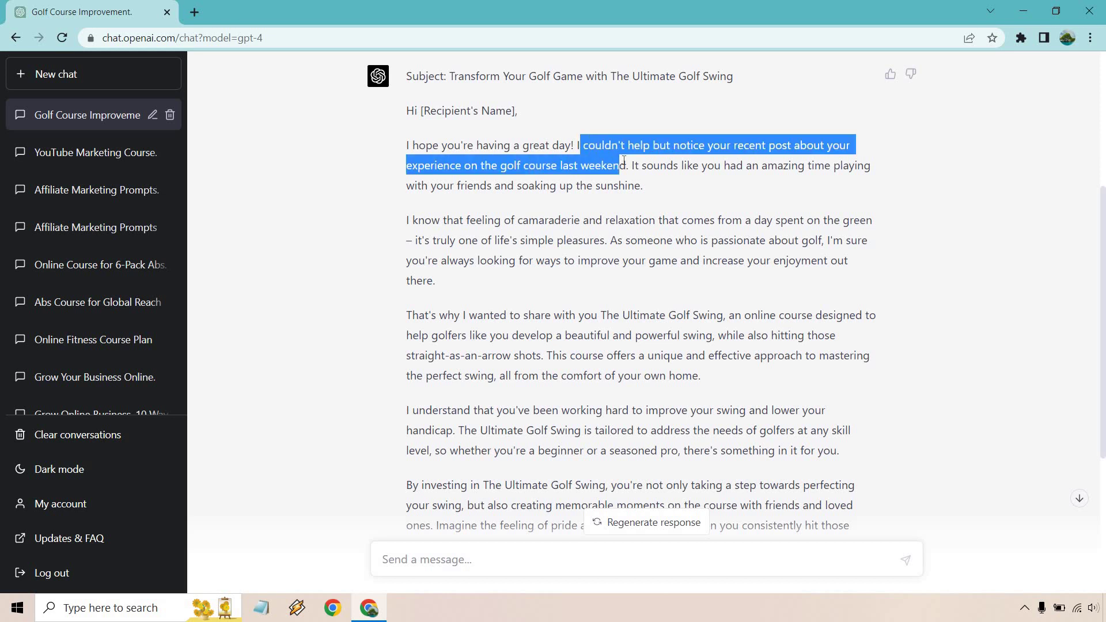
{"action": "left_click", "coordinate": [656, 185]}
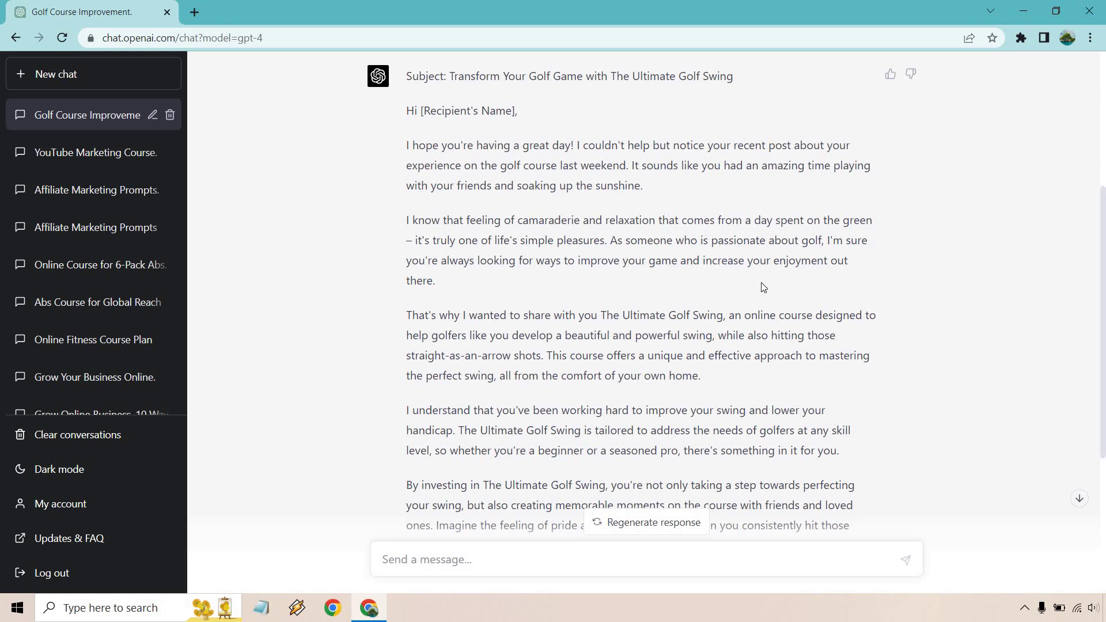
{"action": "scroll", "coordinate": [775, 302], "scroll_direction": "up", "scroll_amount": 5}
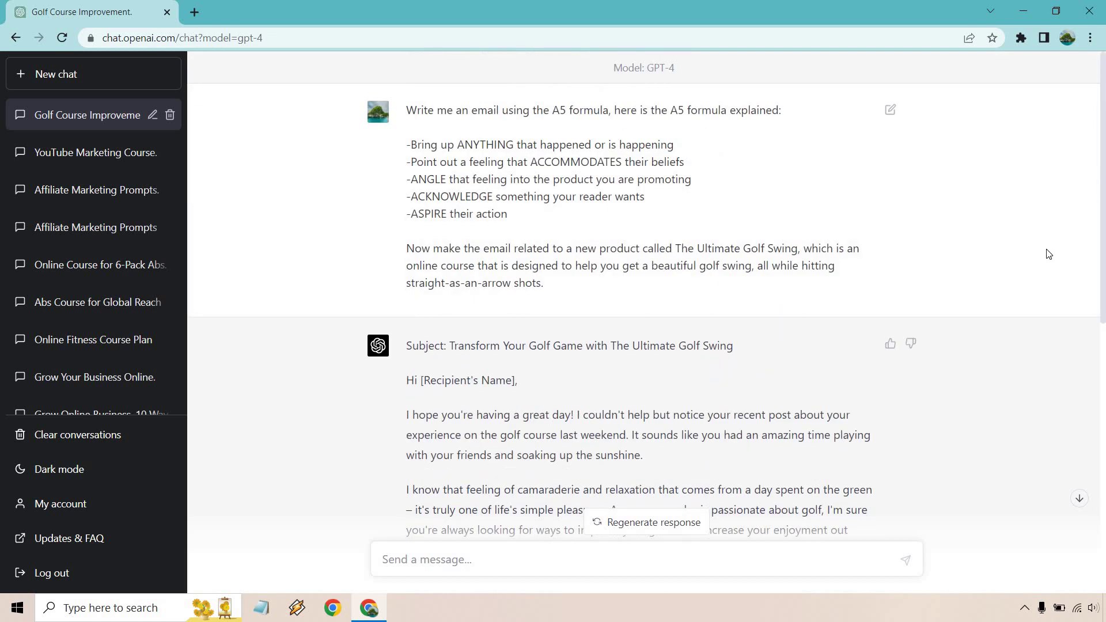